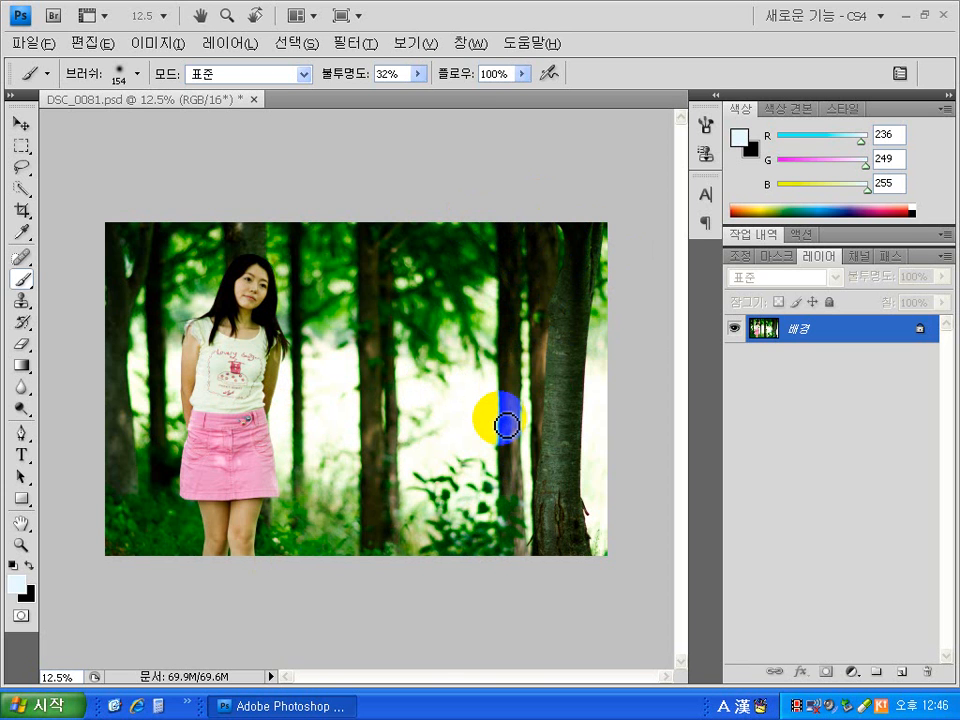
# Convert the photo's colour depth to 8 bits per channel.
pyautogui.click(358, 44)
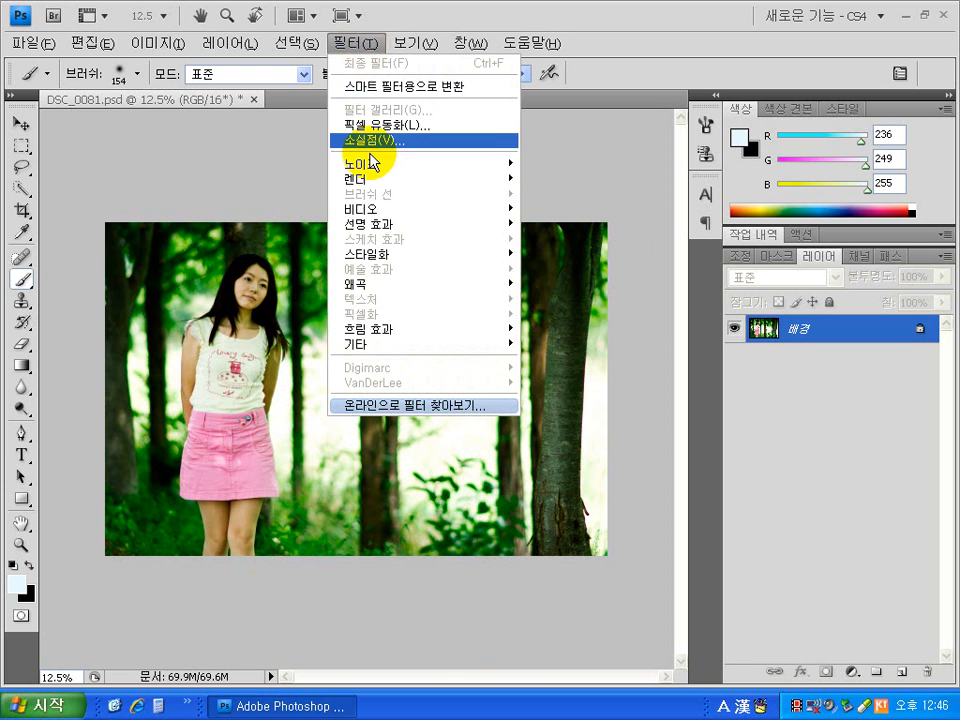
pyautogui.moveTo(388, 285)
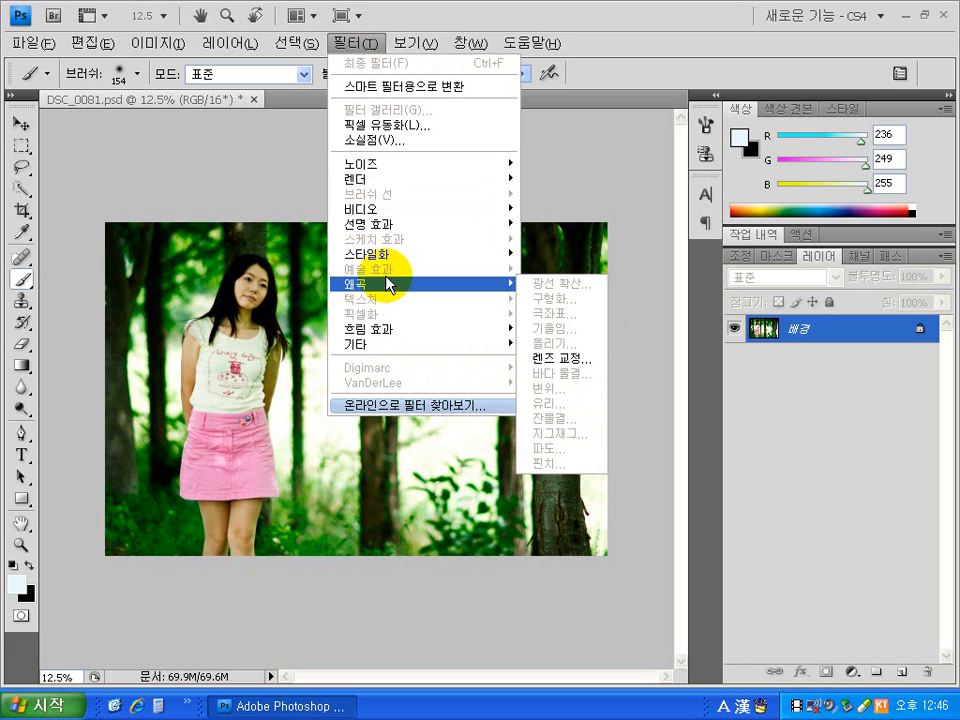
pyautogui.moveTo(155, 42)
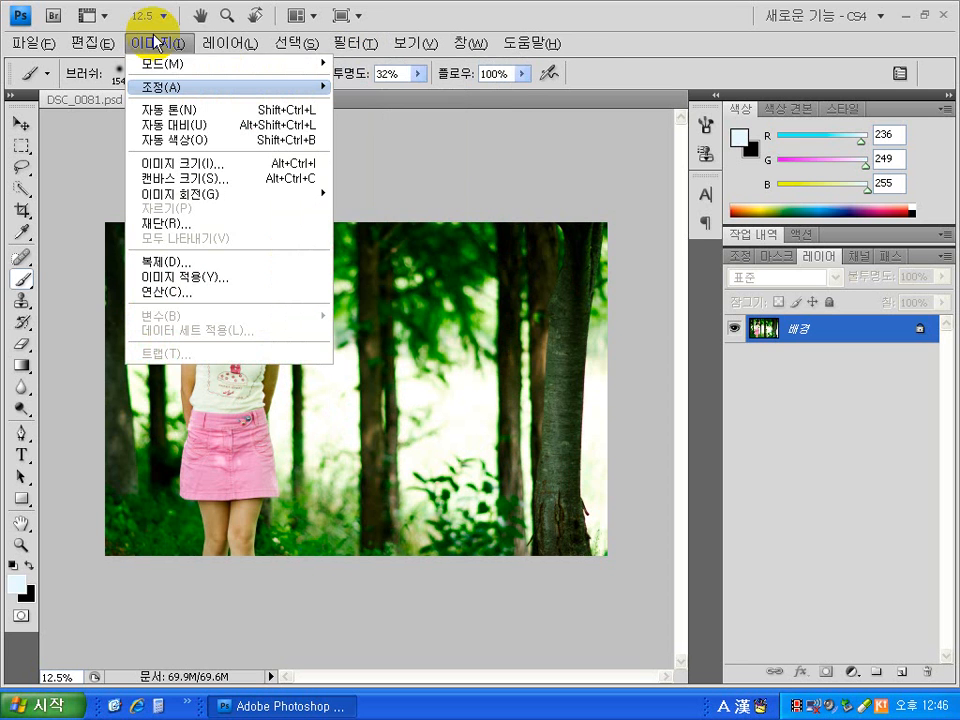
pyautogui.moveTo(272, 66)
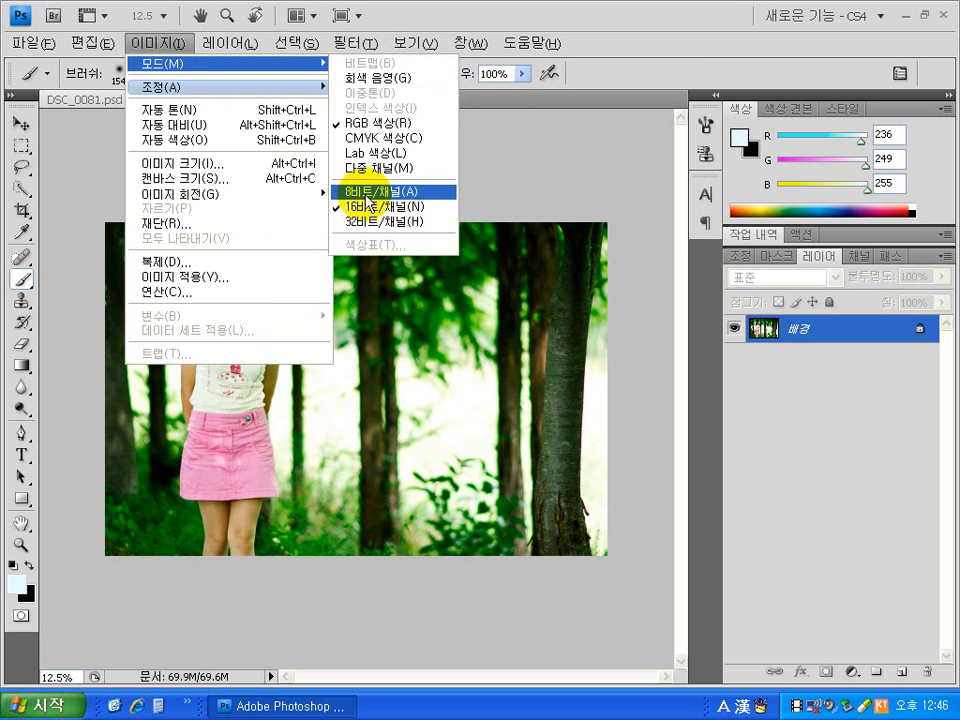
pyautogui.click(363, 191)
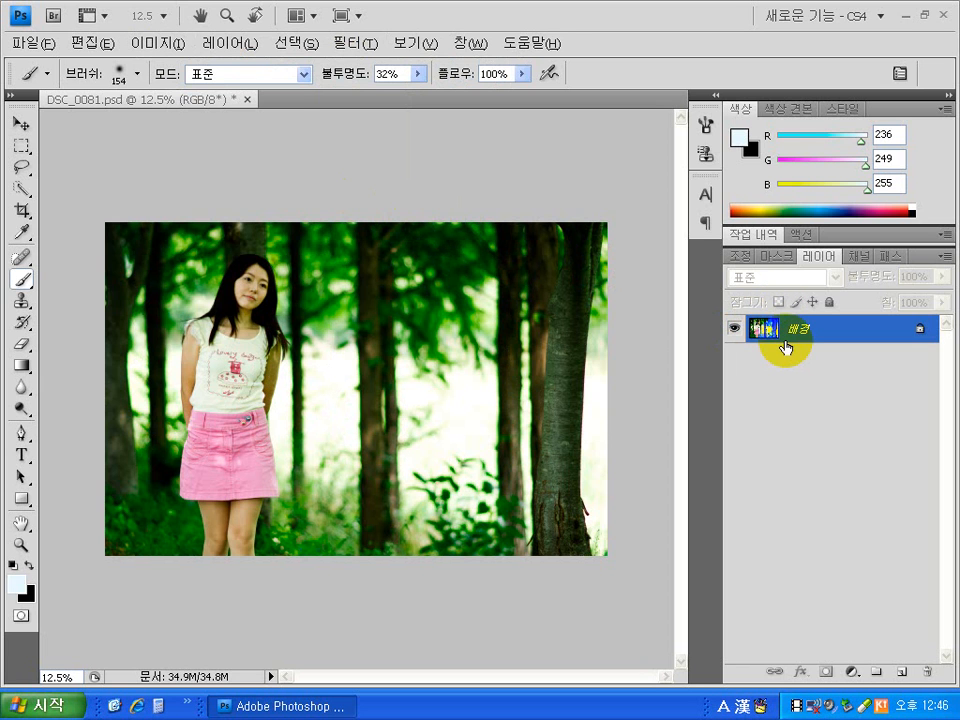
# Duplicate the background layer and apply a 50-300mm zoom Lens Flare at 129% brightness in the photo's upper-right corner.
pyautogui.hotkey('ctrl', 'j')
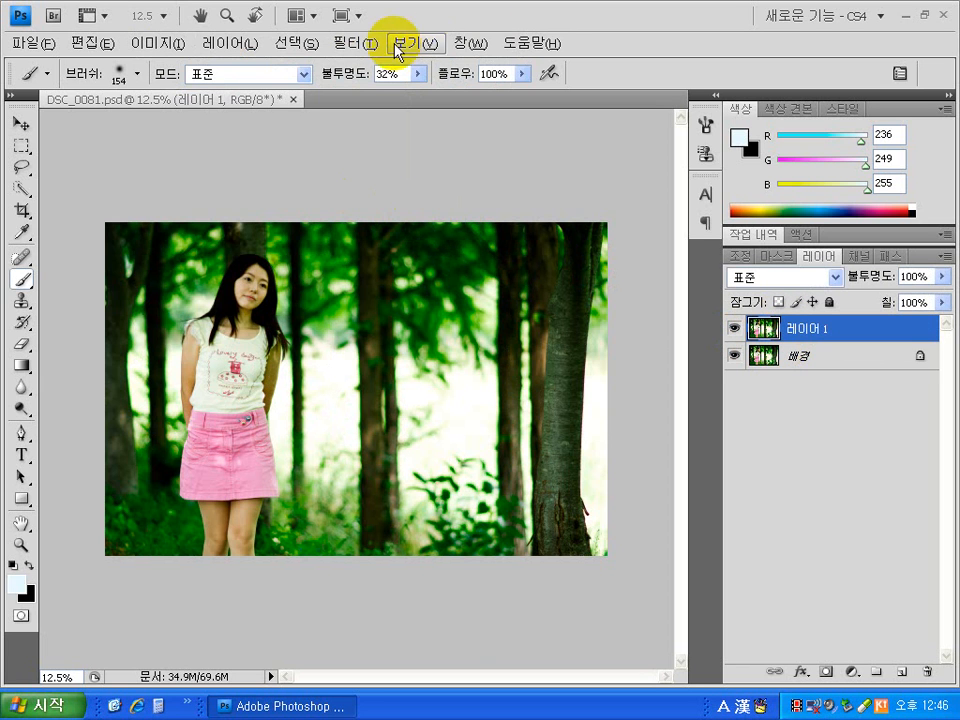
pyautogui.click(364, 44)
pyautogui.moveTo(476, 178)
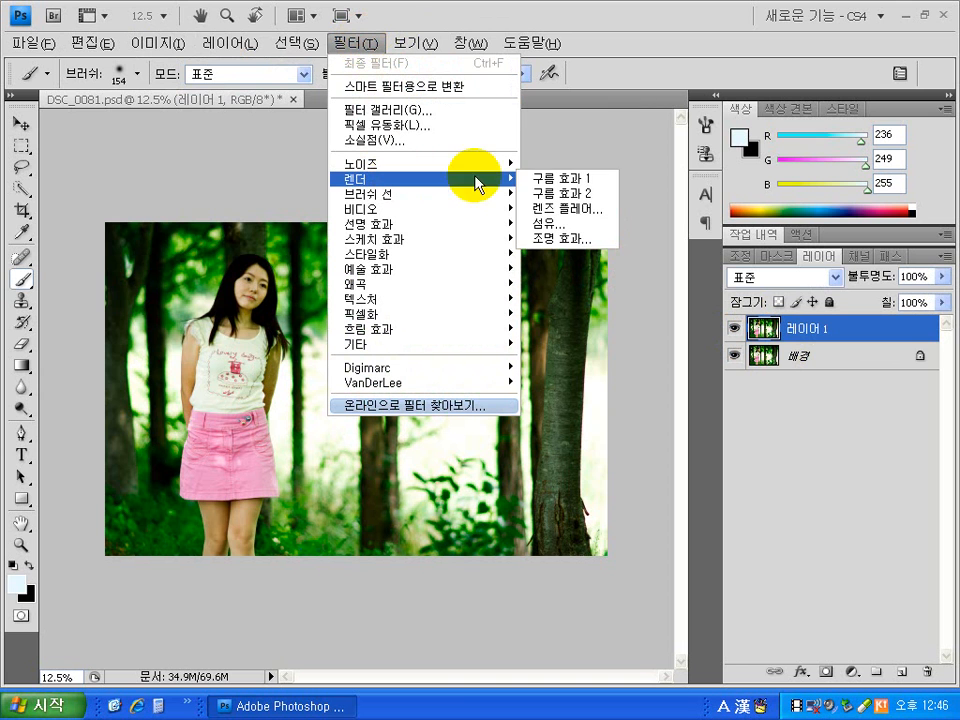
pyautogui.click(563, 210)
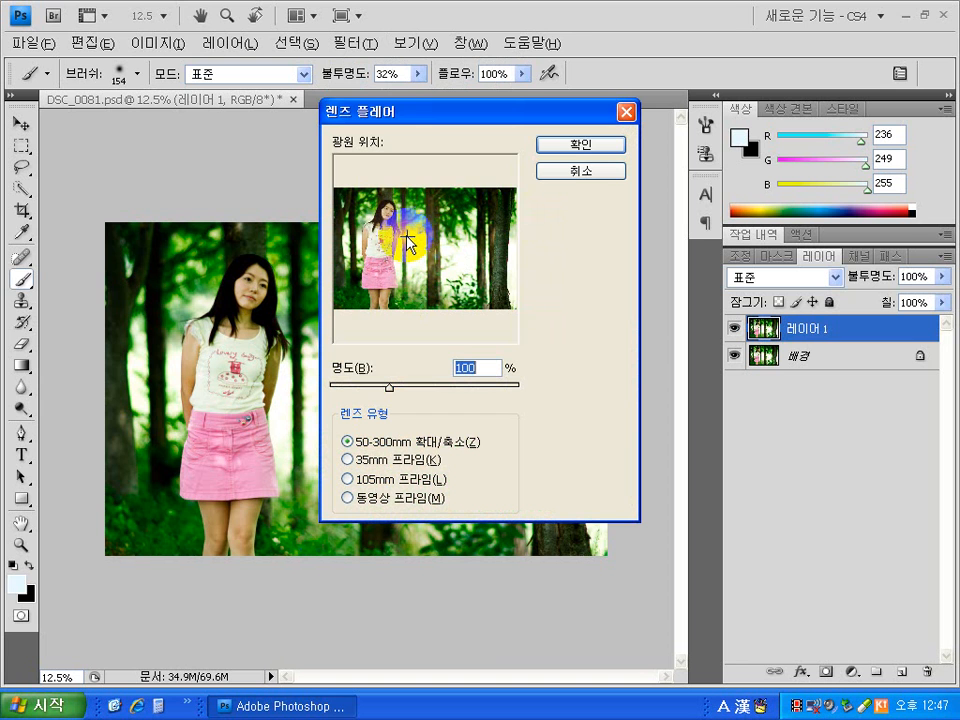
pyautogui.moveTo(407, 236); pyautogui.dragTo(503, 202)
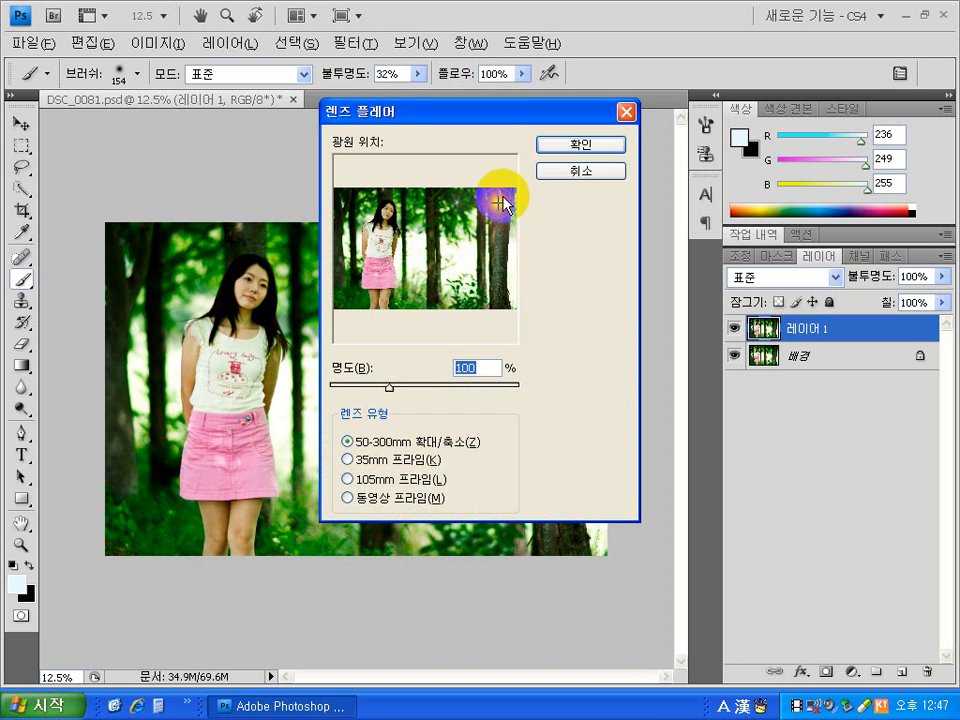
pyautogui.click(509, 192)
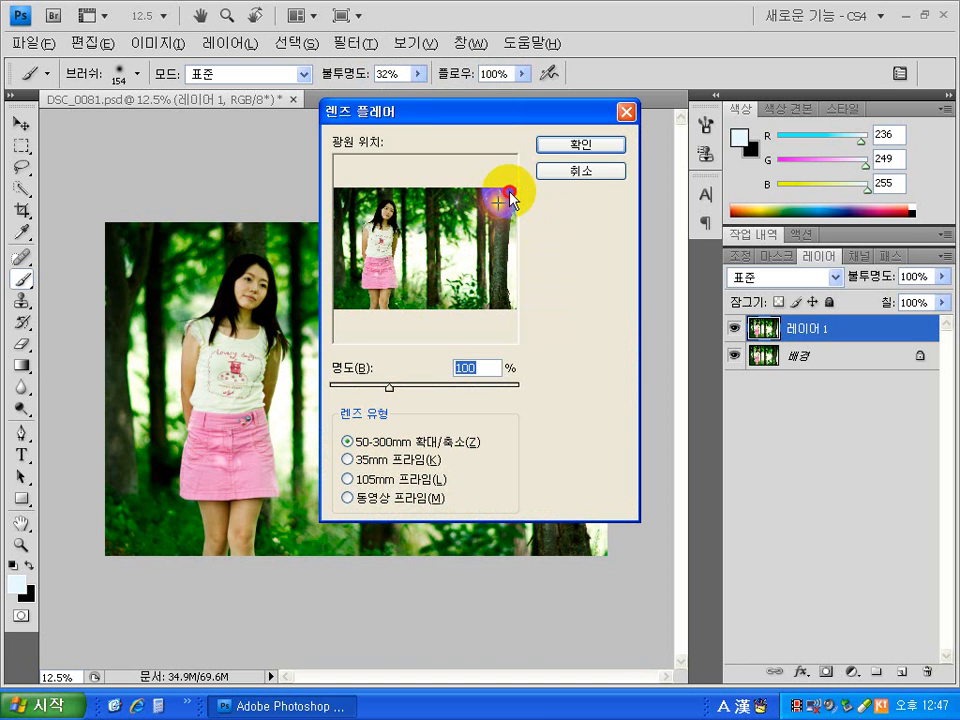
pyautogui.click(515, 189)
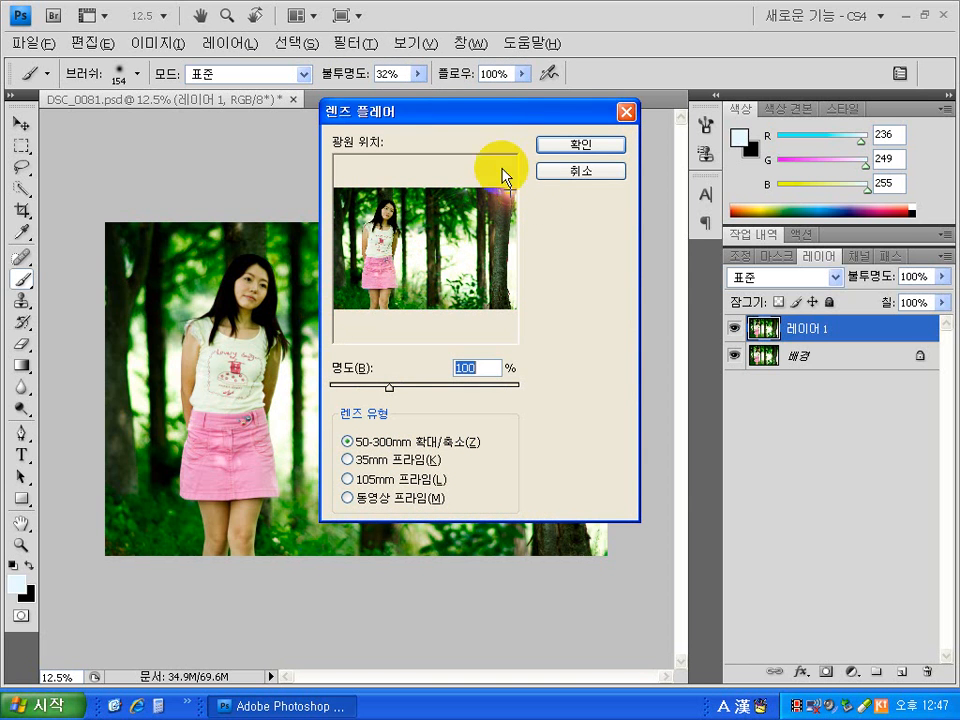
pyautogui.click(408, 389)
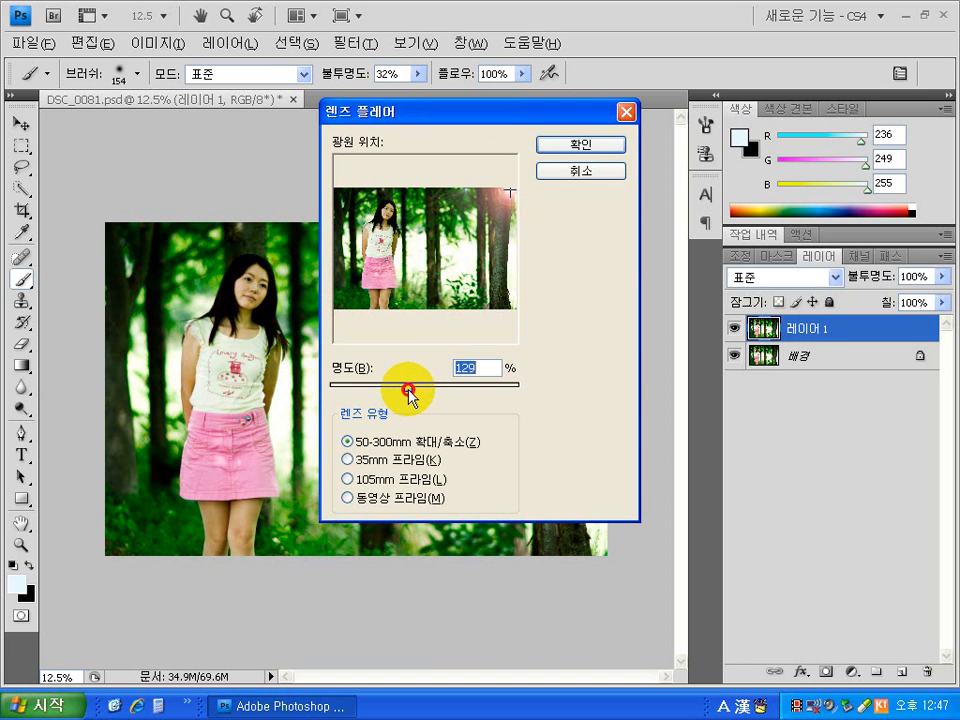
pyautogui.click(588, 146)
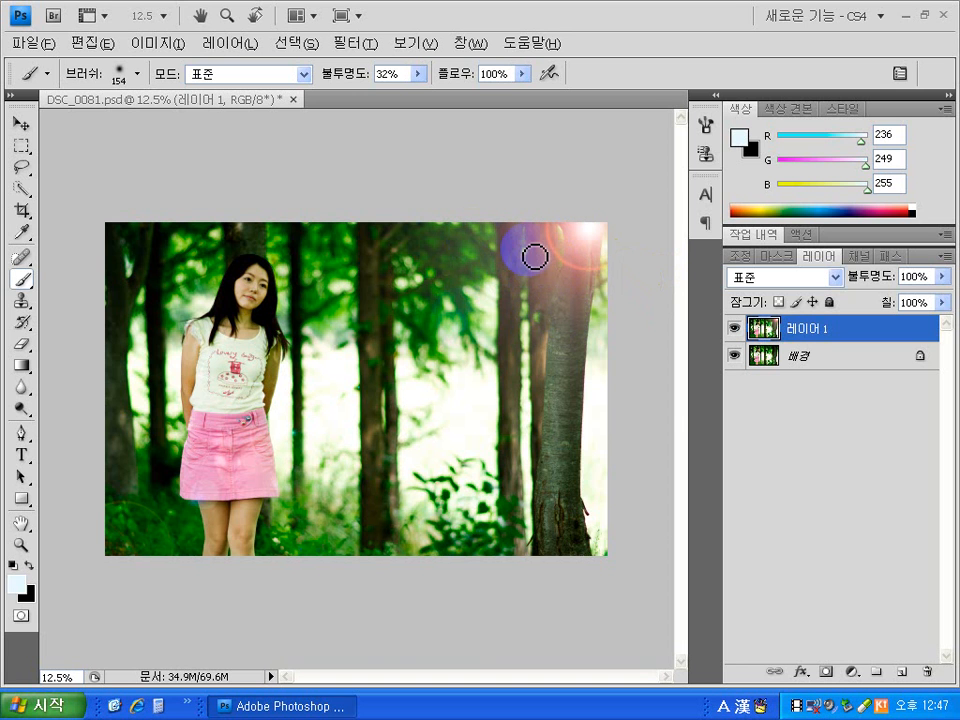
# Add a new empty layer and choose the 66 px spatter brush with its diameter set to 116 px.
pyautogui.click(899, 675)
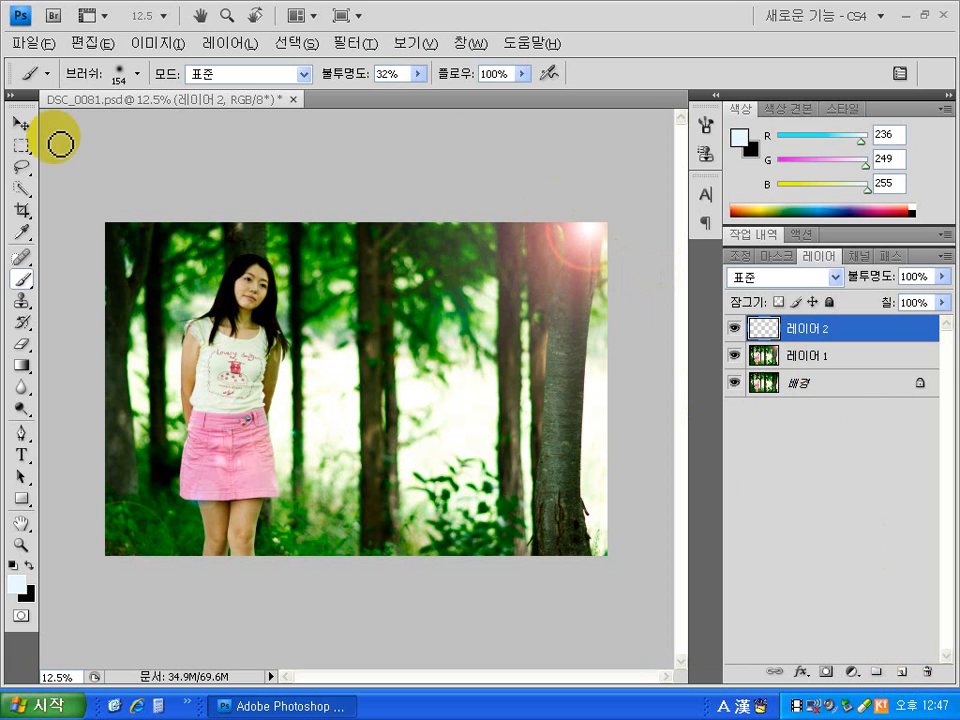
pyautogui.click(137, 74)
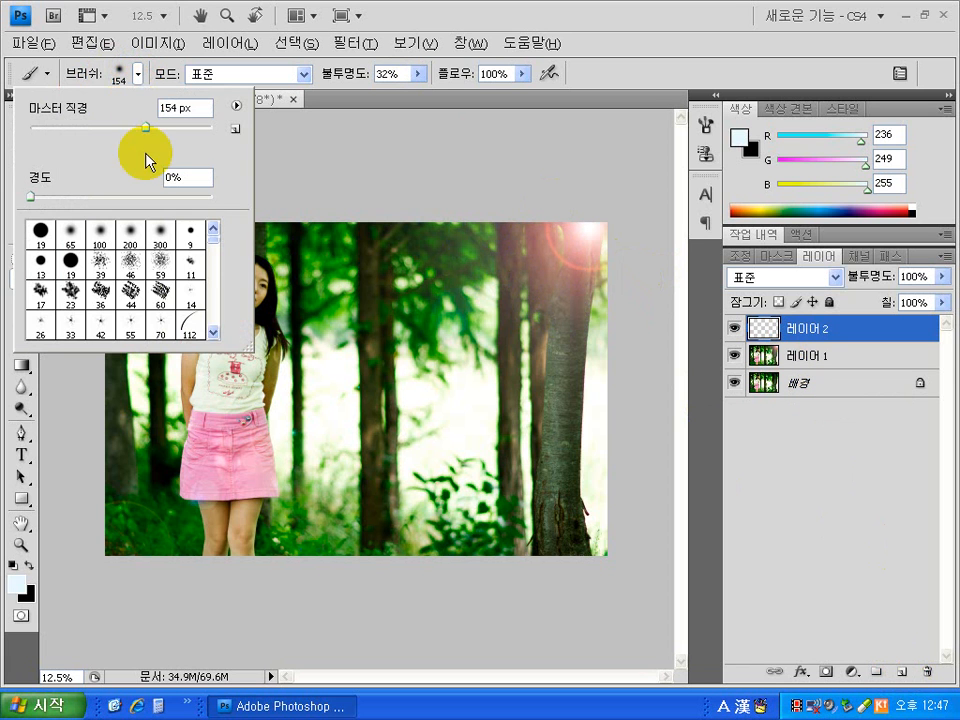
pyautogui.click(213, 333)
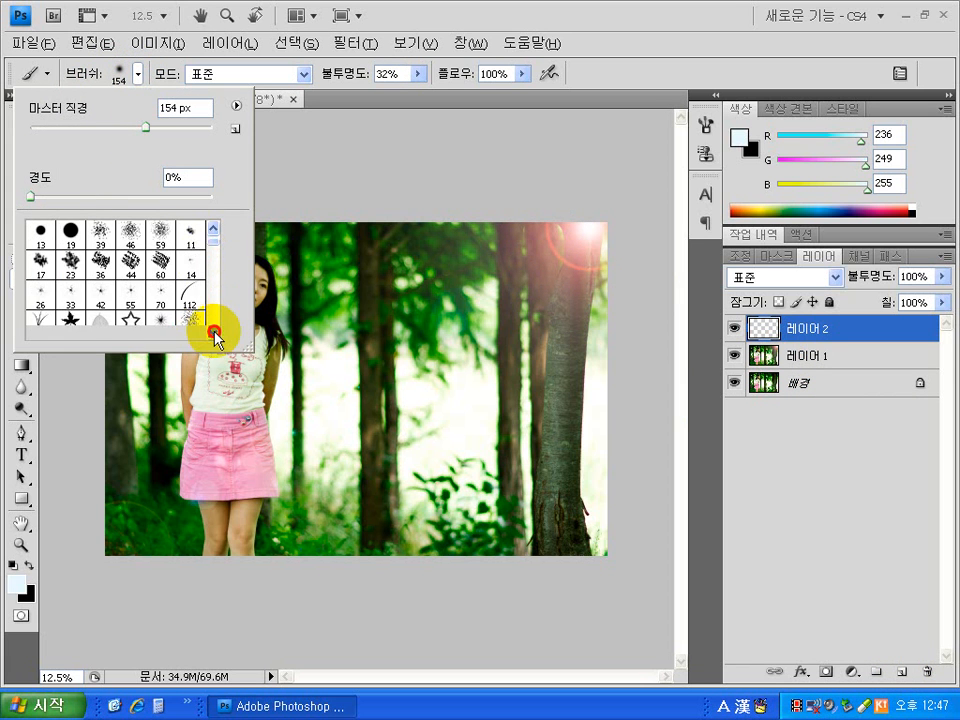
pyautogui.click(213, 333)
pyautogui.click(192, 312)
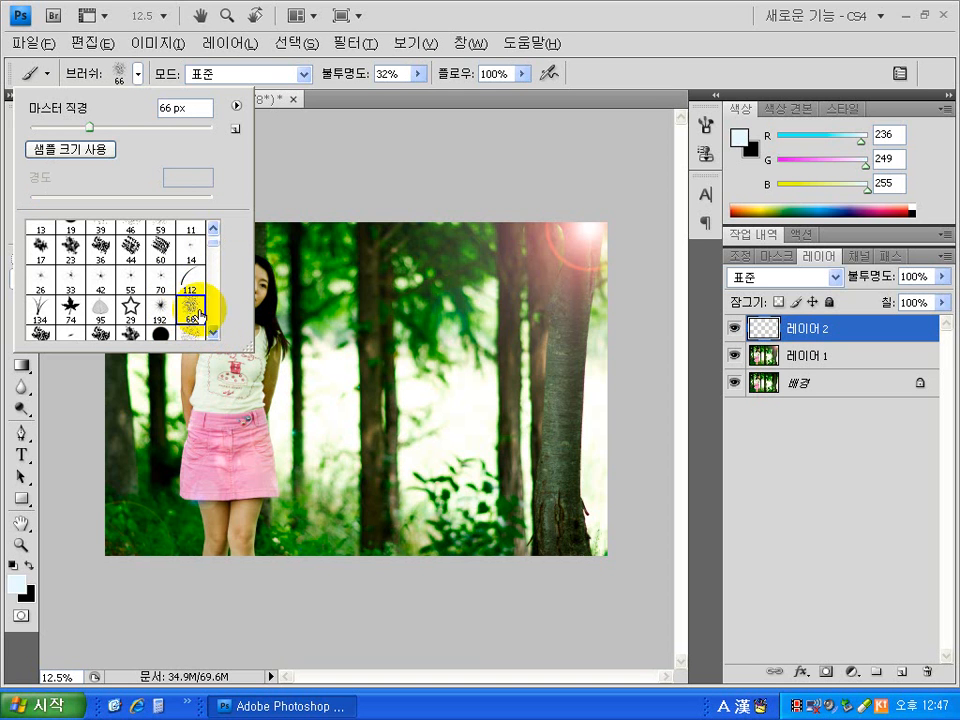
pyautogui.click(214, 229)
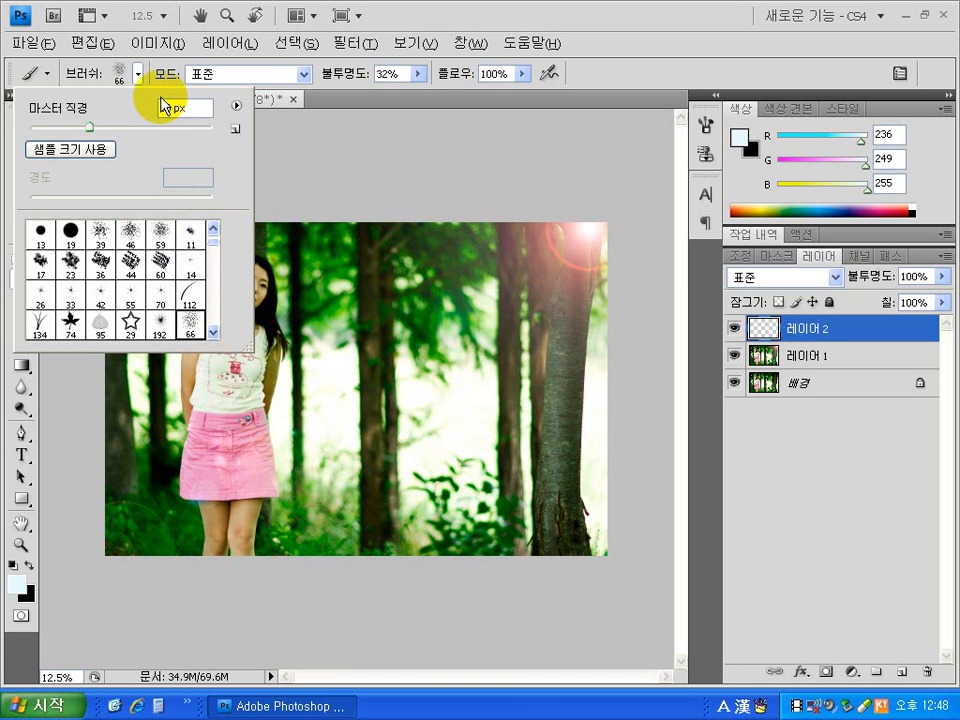
pyautogui.click(128, 127)
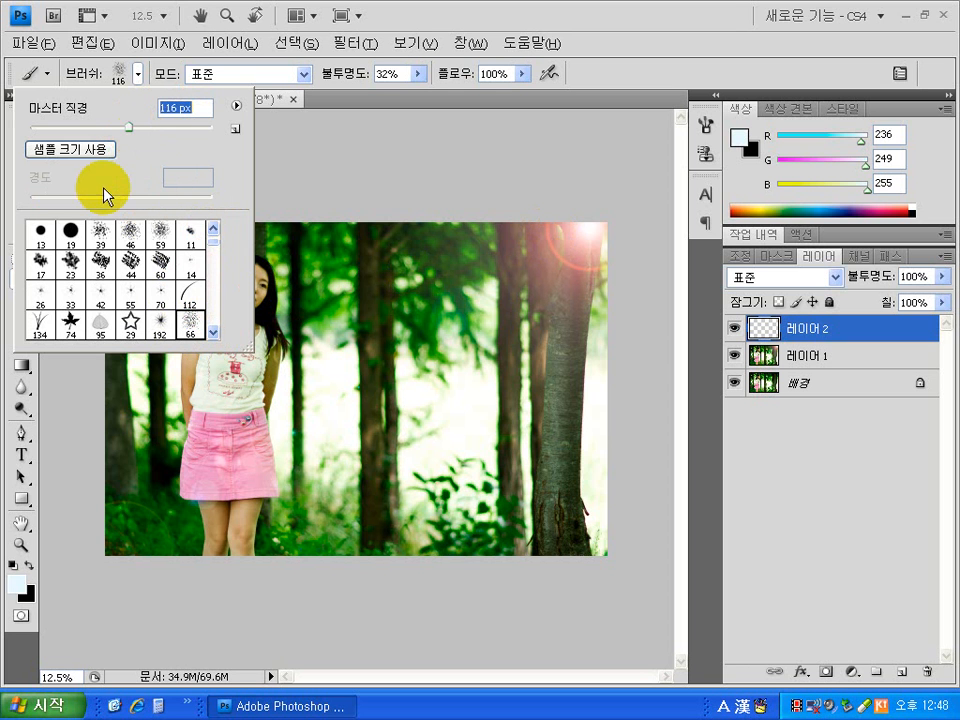
# Set the foreground colour to a very light blue, RGB 237, 249, 255.
pyautogui.click(18, 587)
pyautogui.click(18, 587)
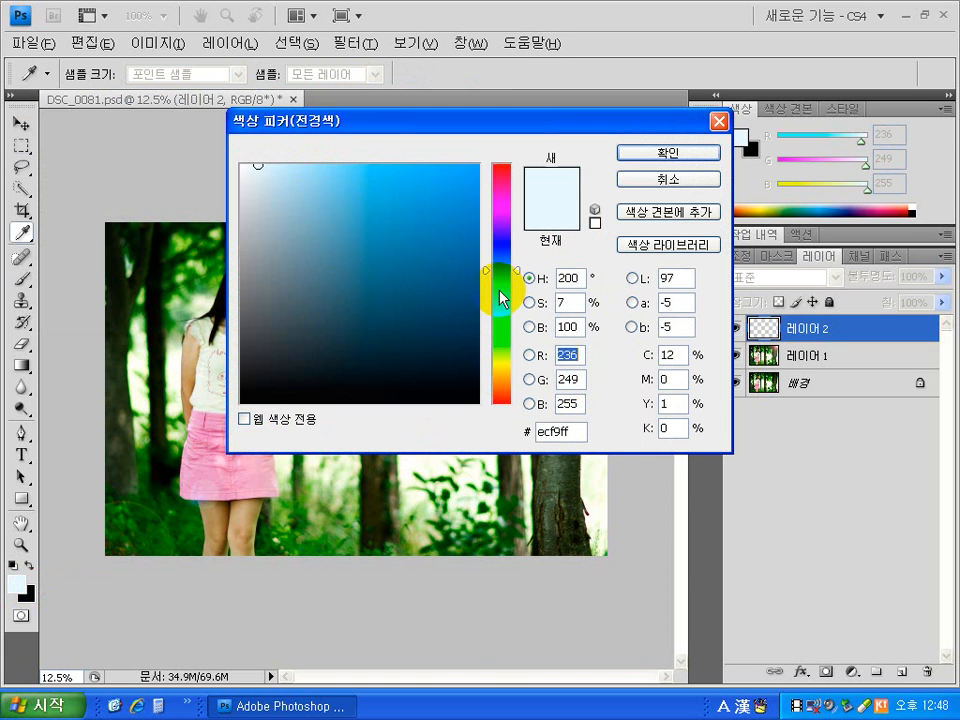
pyautogui.moveTo(486, 270); pyautogui.dragTo(486, 278)
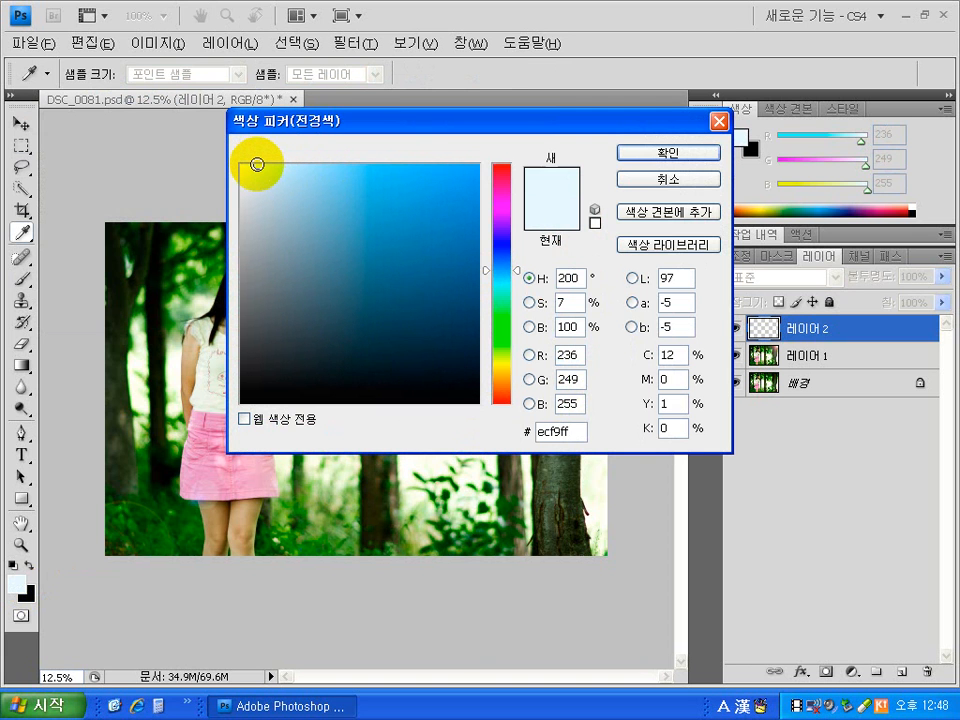
pyautogui.click(638, 154)
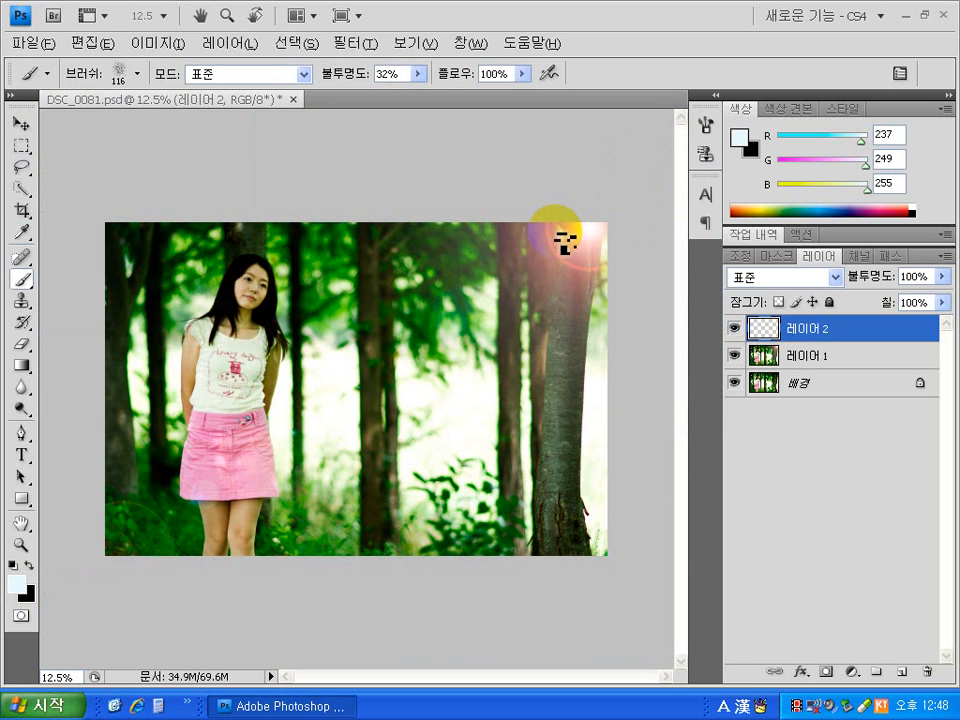
# Set the brush opacity to 68% and its diameter to 95 px.
pyautogui.click(417, 73)
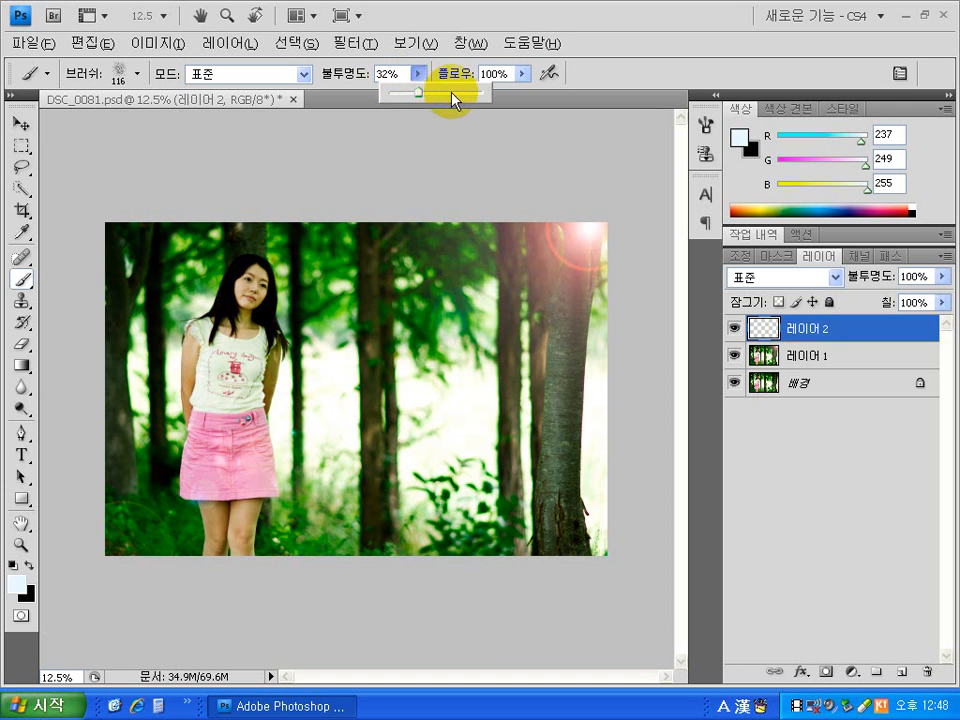
pyautogui.click(452, 95)
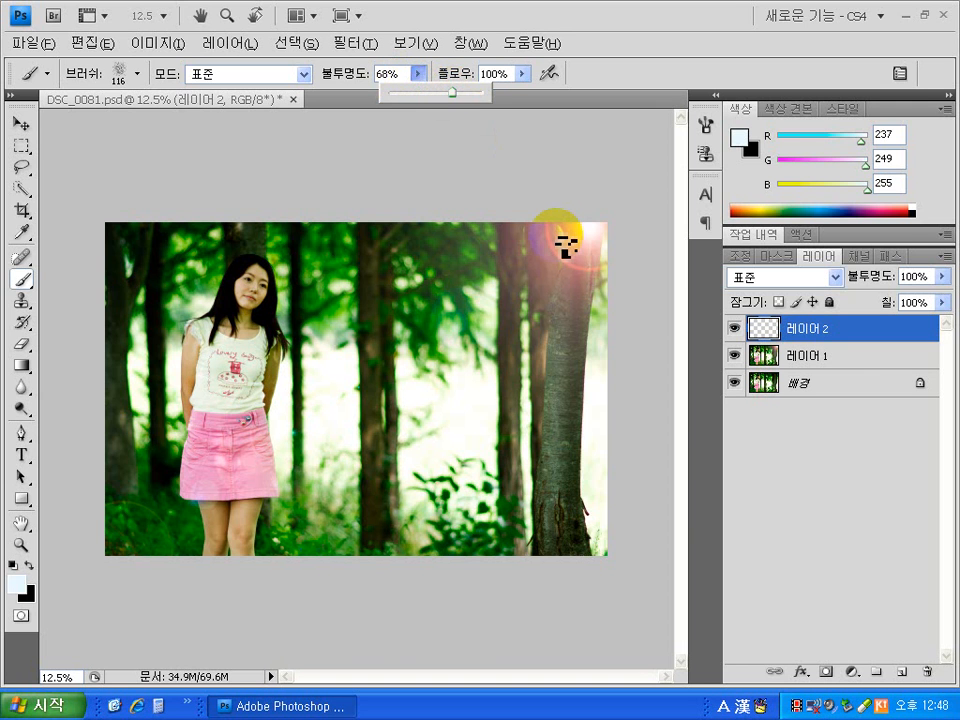
pyautogui.click(138, 74)
pyautogui.click(117, 128)
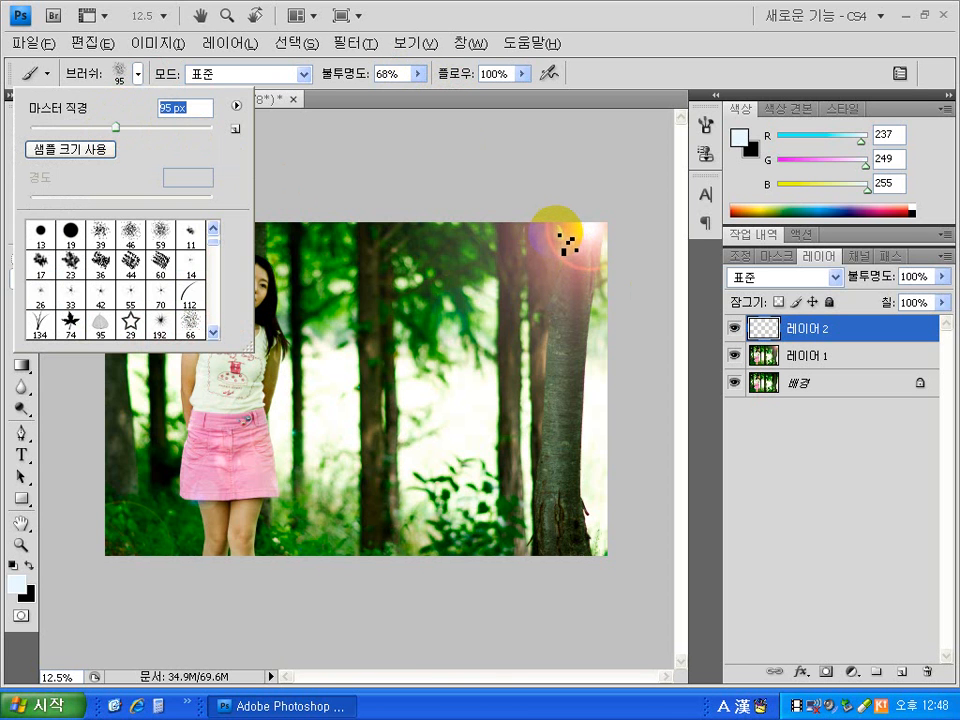
# Paint thin light rays on the new layer, fanning out left and down-left from the lens flare.
pyautogui.click(545, 234)
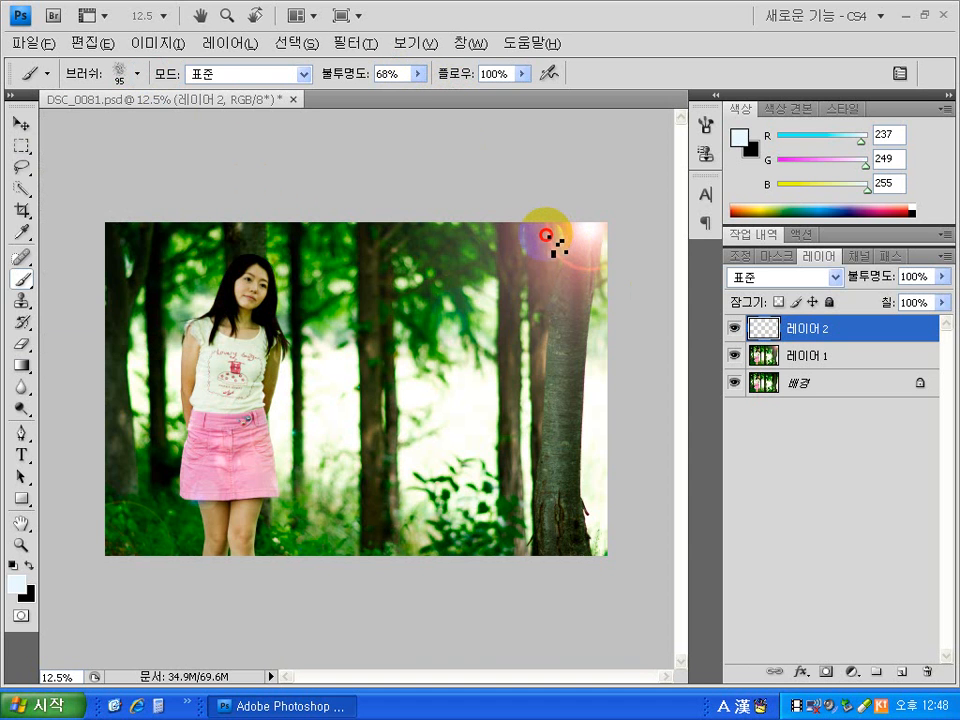
pyautogui.moveTo(545, 234); pyautogui.dragTo(454, 237)
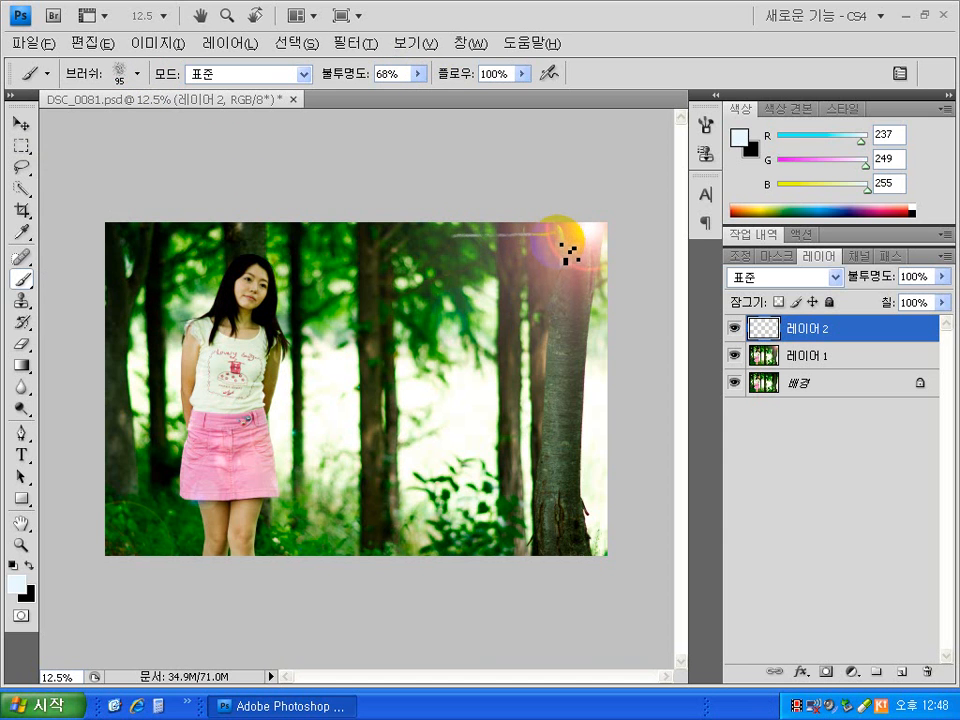
pyautogui.click(487, 250)
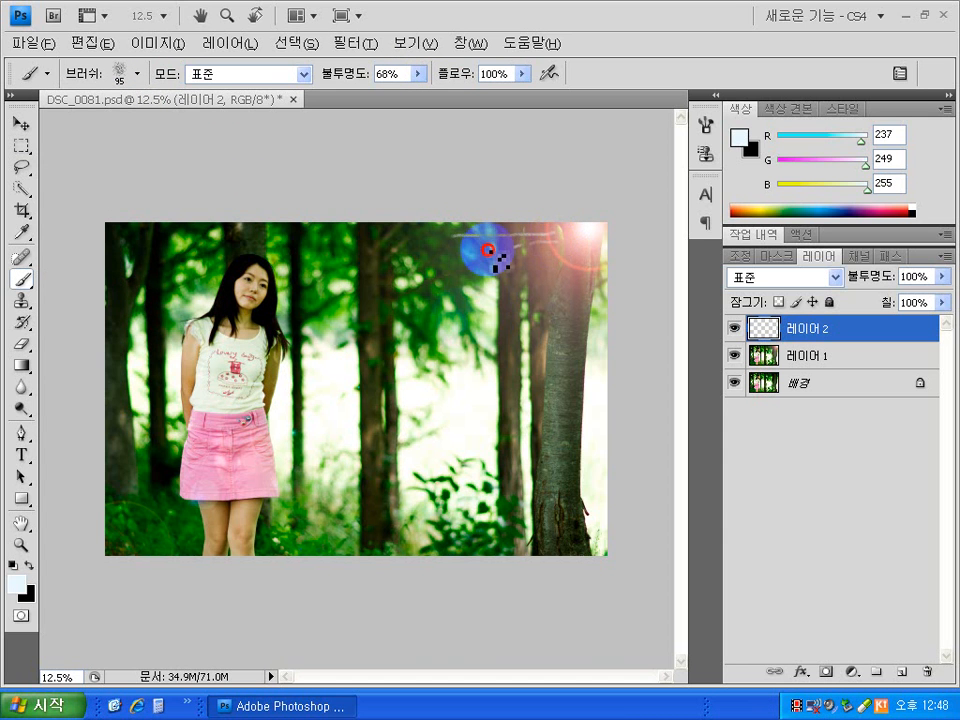
pyautogui.moveTo(487, 250)
pyautogui.mouseDown()
pyautogui.moveTo(455, 255)
pyautogui.moveTo(571, 248)
pyautogui.moveTo(488, 268)
pyautogui.moveTo(478, 276)
pyautogui.moveTo(568, 253)
pyautogui.moveTo(473, 299)
pyautogui.moveTo(488, 310)
pyautogui.moveTo(597, 265)
pyautogui.moveTo(583, 265)
pyautogui.moveTo(499, 348)
pyautogui.moveTo(555, 315)
pyautogui.moveTo(570, 274)
pyautogui.mouseUp()
pyautogui.click(488, 270)
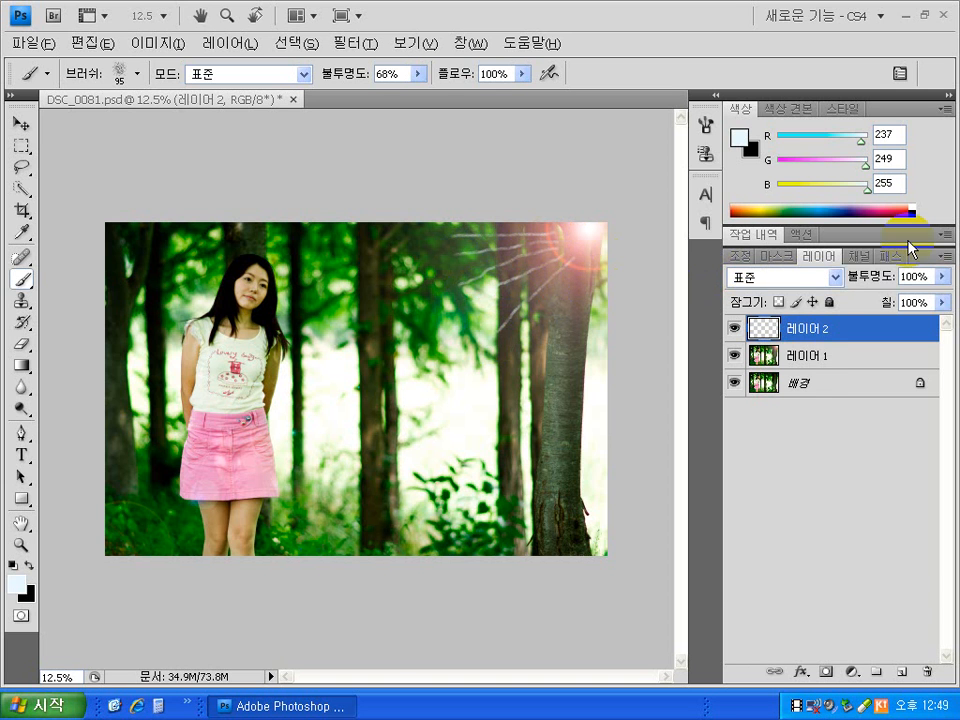
# Expand the history list and delete the last two brush strokes.
pyautogui.moveTo(908, 246); pyautogui.dragTo(866, 460)
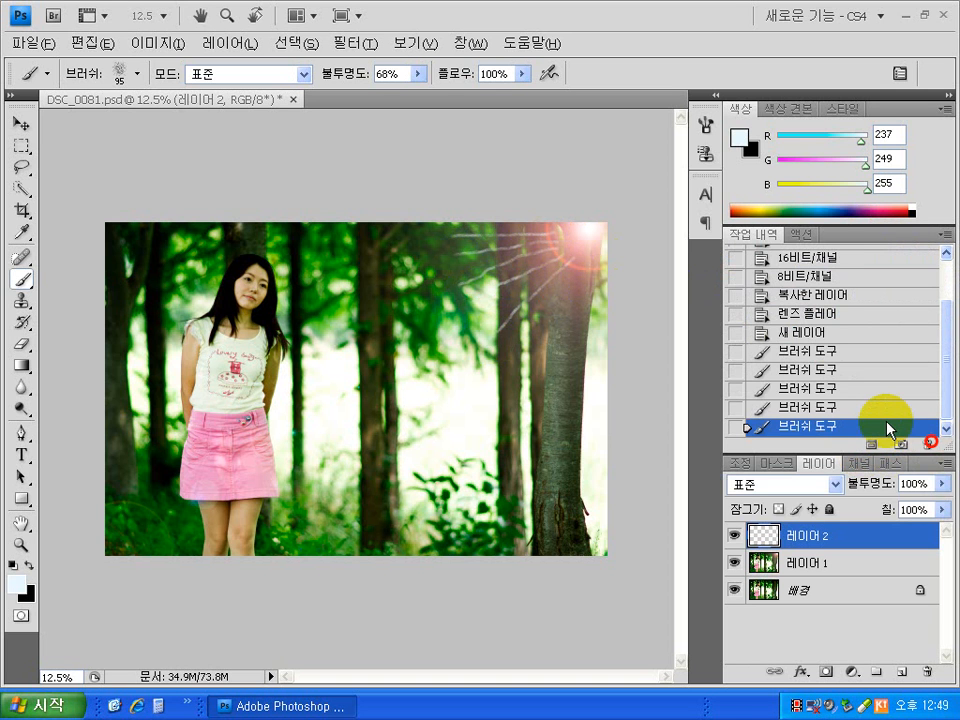
pyautogui.click(926, 444)
pyautogui.click(403, 283)
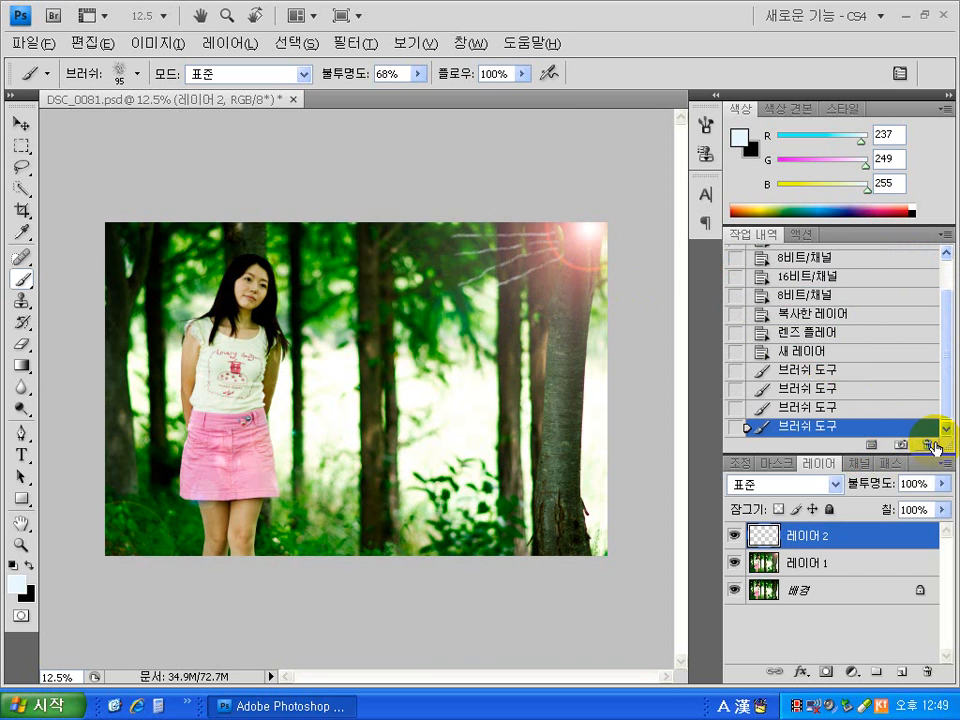
pyautogui.click(930, 443)
pyautogui.click(390, 281)
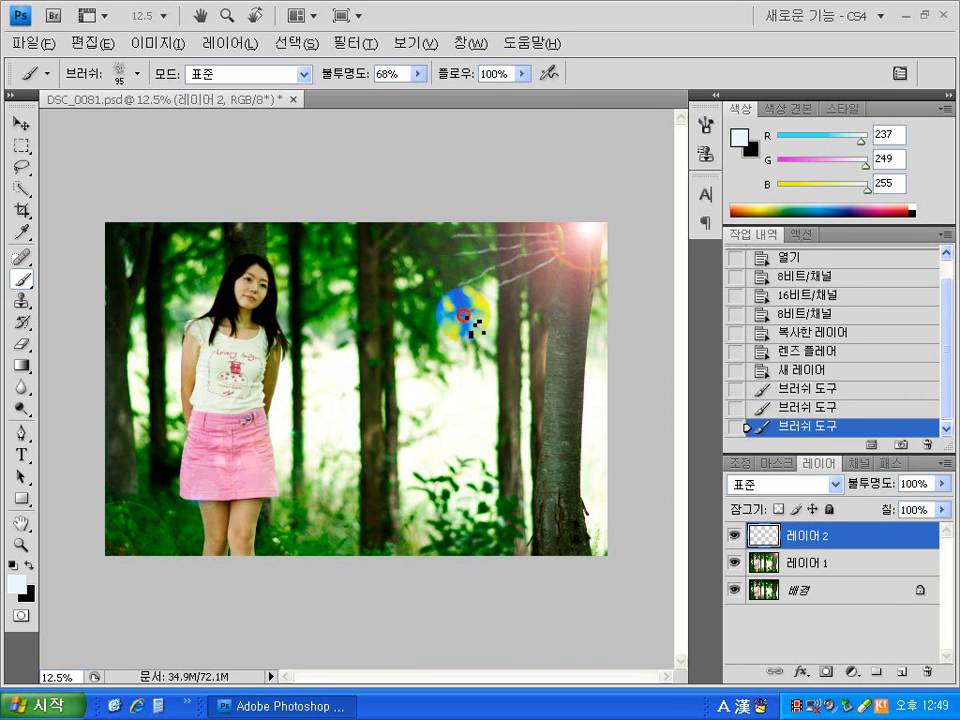
# Paint more light rays running downward from the flare across the tree trunks, and delete the last stroke.
pyautogui.moveTo(463, 315); pyautogui.dragTo(457, 319)
pyautogui.moveTo(578, 258); pyautogui.dragTo(493, 364)
pyautogui.moveTo(589, 268)
pyautogui.mouseDown()
pyautogui.moveTo(540, 352)
pyautogui.moveTo(535, 386)
pyautogui.mouseUp()
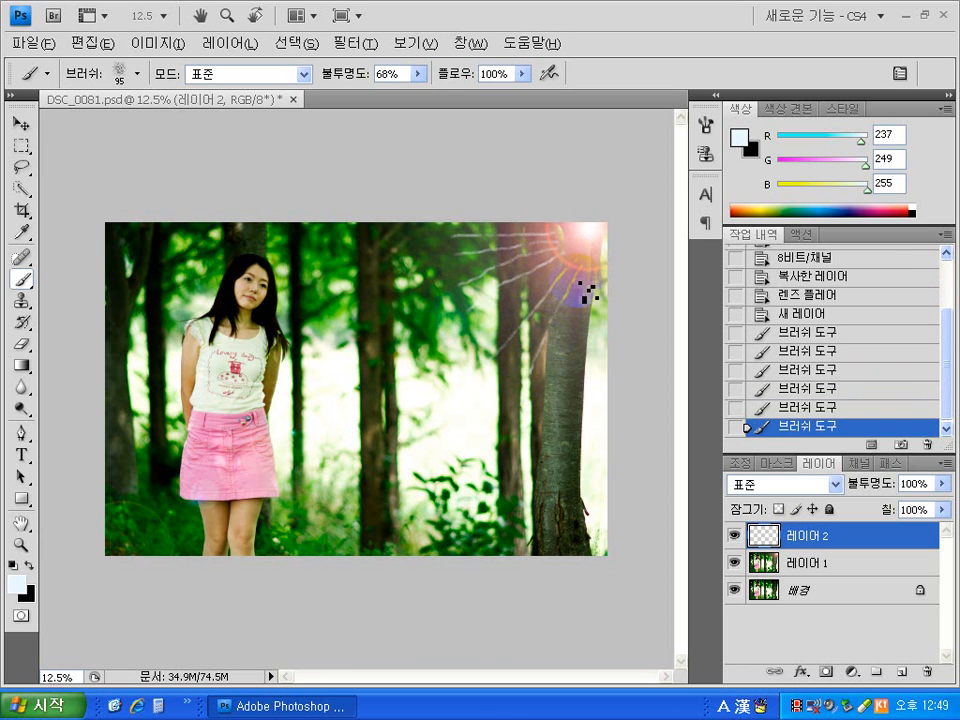
pyautogui.moveTo(596, 259)
pyautogui.mouseDown()
pyautogui.moveTo(564, 341)
pyautogui.moveTo(562, 385)
pyautogui.mouseUp()
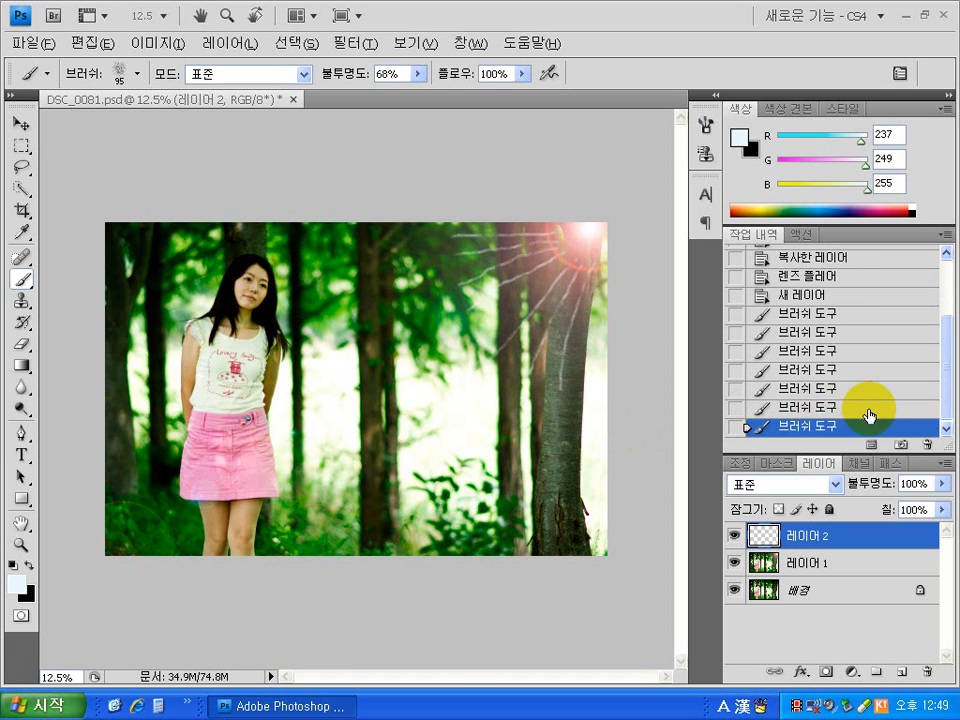
pyautogui.click(927, 444)
pyautogui.click(410, 287)
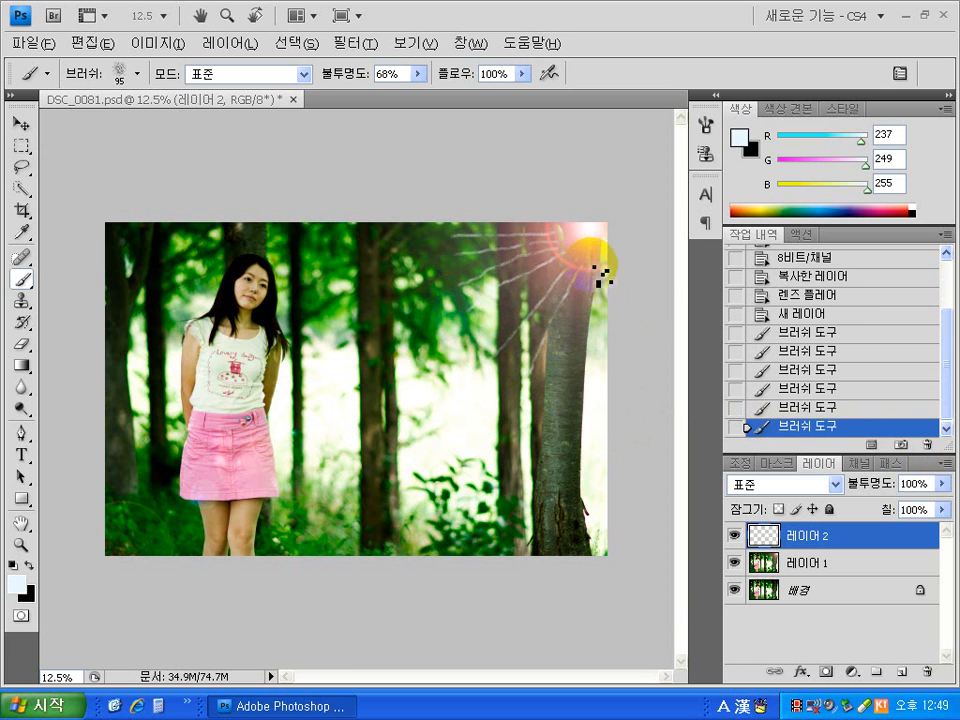
# Paint another light ray down the rightmost tree trunk, and set the brush to 29% opacity and a 178 px diameter.
pyautogui.moveTo(590, 265)
pyautogui.mouseDown()
pyautogui.moveTo(574, 413)
pyautogui.moveTo(561, 381)
pyautogui.mouseUp()
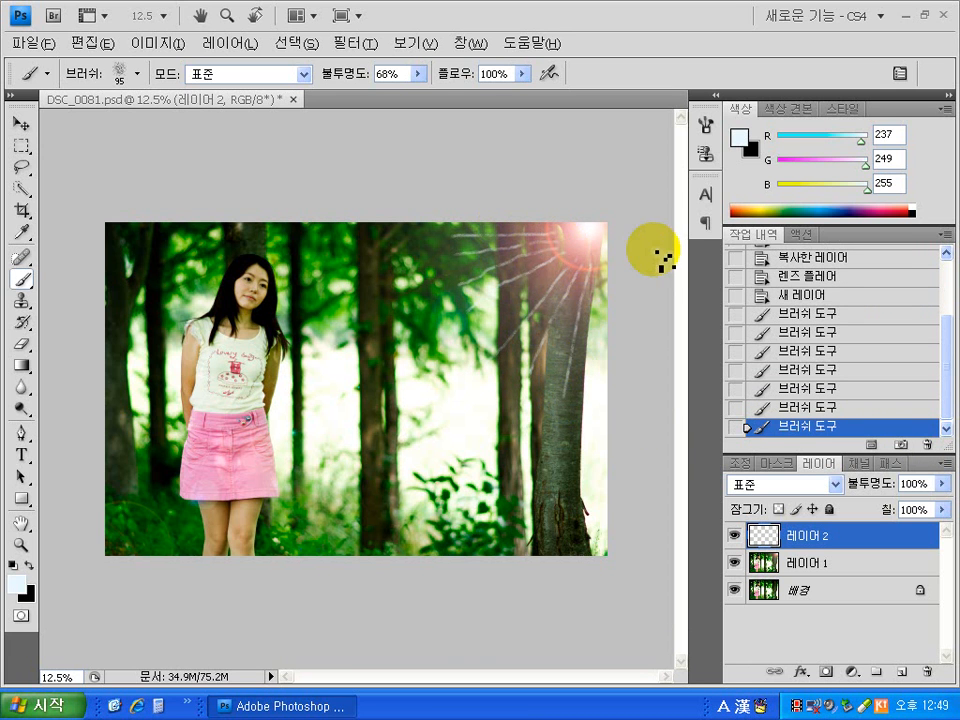
pyautogui.click(418, 74)
pyautogui.click(383, 92)
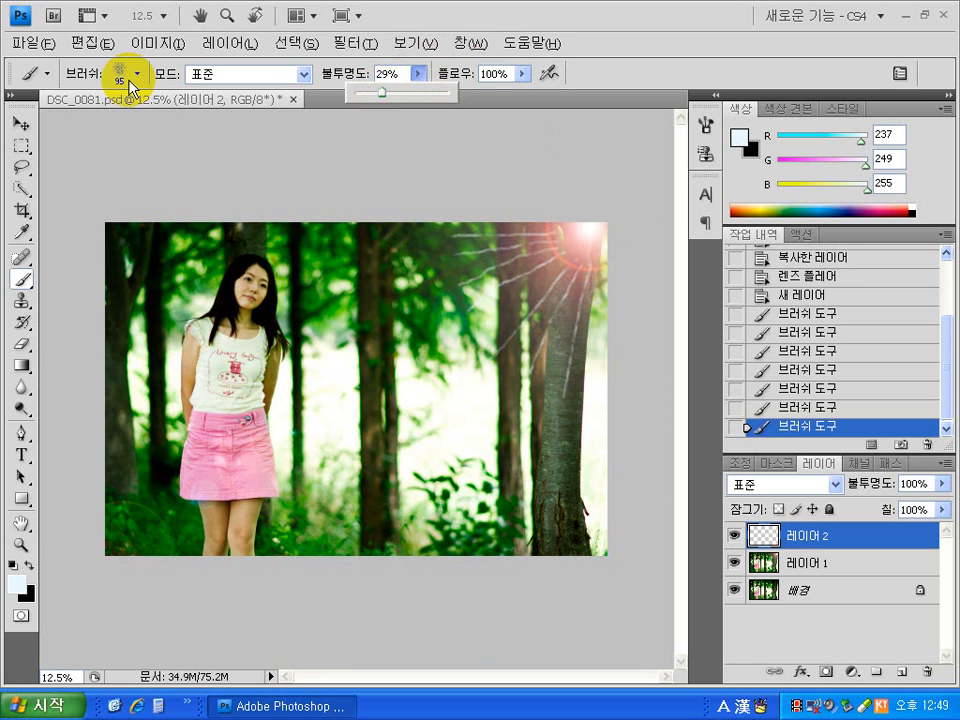
pyautogui.click(137, 73)
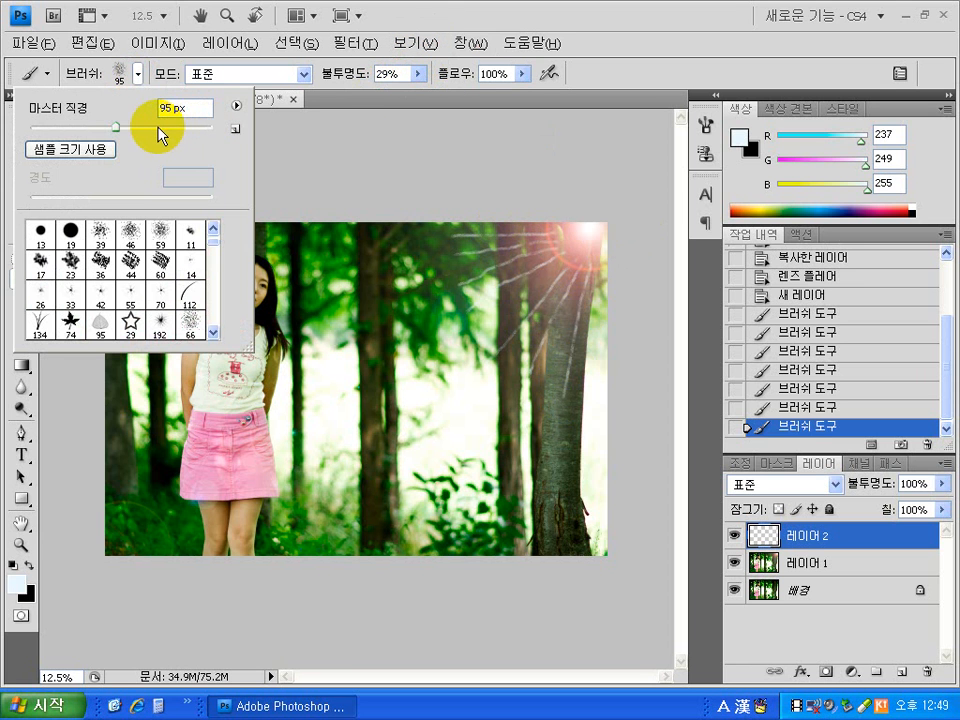
pyautogui.click(157, 128)
# Paint softer, wider rays fanning out left and downward from the lens flare, between and over the thin rays.
pyautogui.click(556, 233)
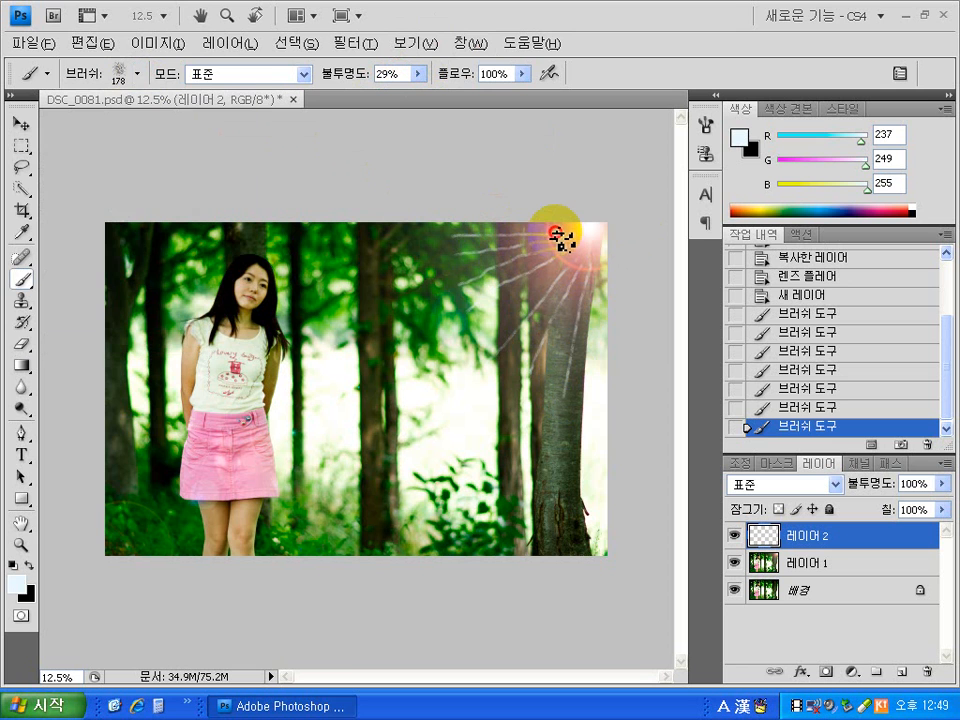
pyautogui.moveTo(556, 233); pyautogui.dragTo(459, 234)
pyautogui.moveTo(463, 238); pyautogui.dragTo(556, 252)
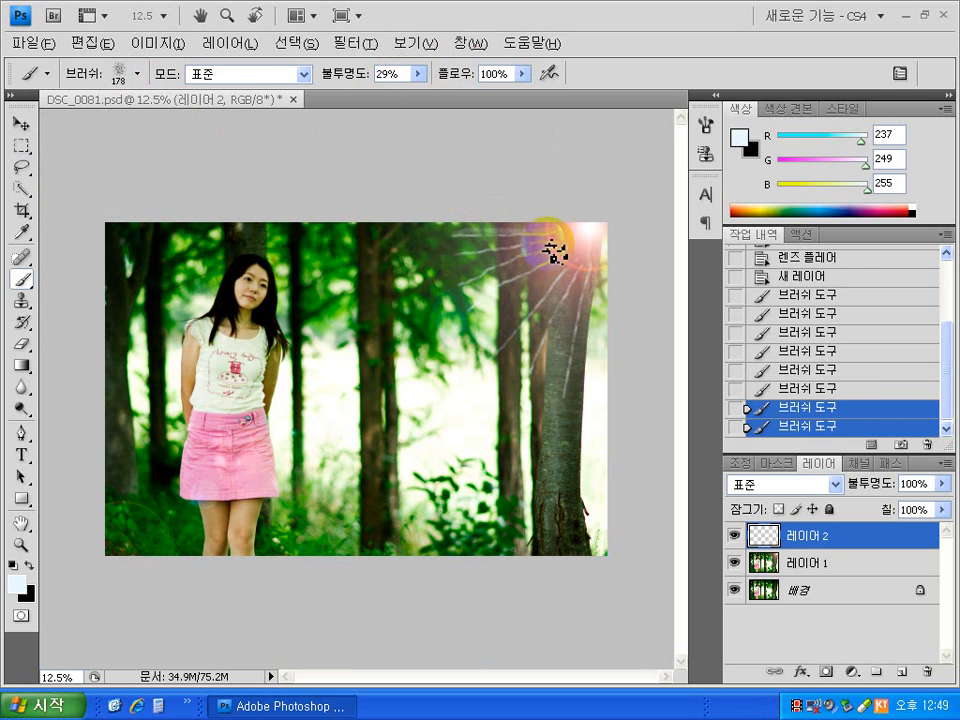
pyautogui.moveTo(461, 251)
pyautogui.mouseDown()
pyautogui.moveTo(540, 258)
pyautogui.moveTo(470, 284)
pyautogui.moveTo(554, 257)
pyautogui.moveTo(478, 311)
pyautogui.moveTo(579, 276)
pyautogui.moveTo(495, 352)
pyautogui.moveTo(598, 286)
pyautogui.mouseUp()
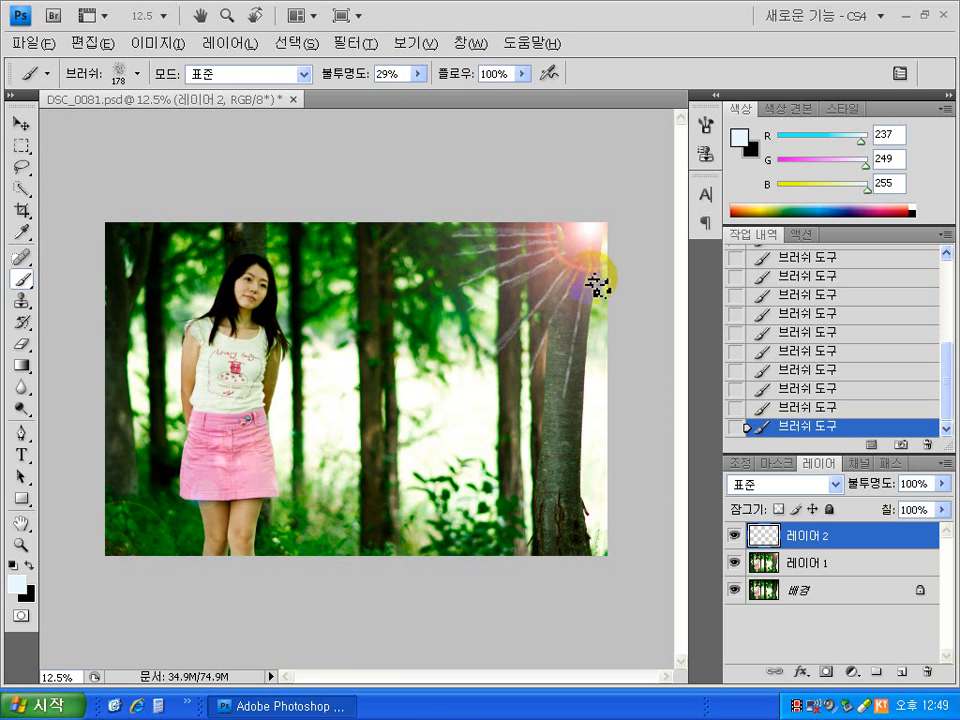
pyautogui.moveTo(544, 346); pyautogui.dragTo(525, 374)
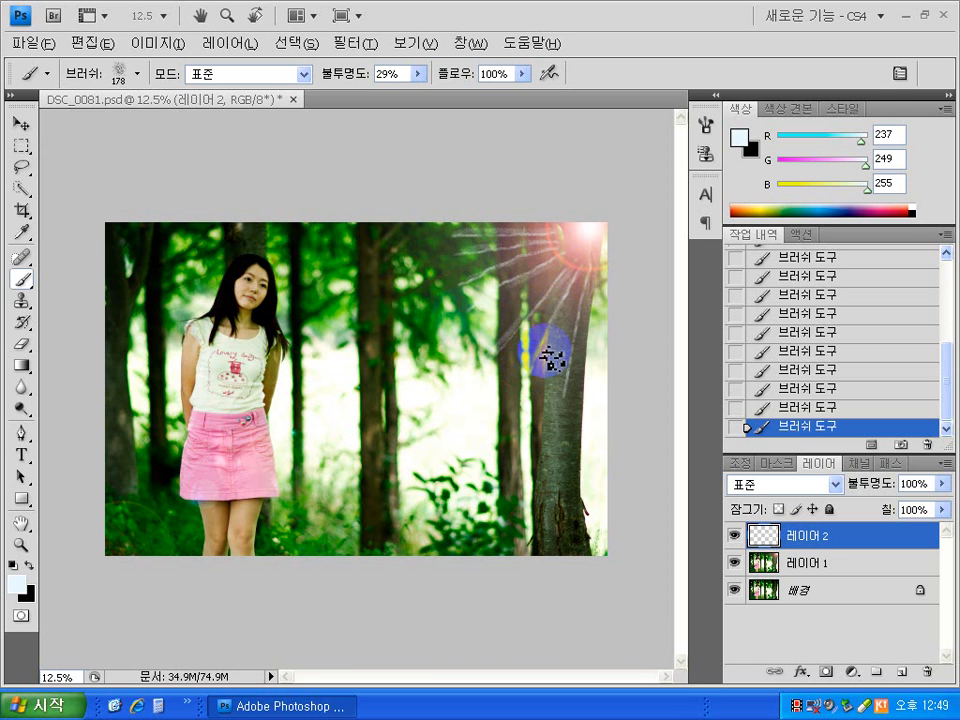
pyautogui.moveTo(596, 298)
pyautogui.mouseDown()
pyautogui.moveTo(578, 333)
pyautogui.moveTo(574, 385)
pyautogui.mouseUp()
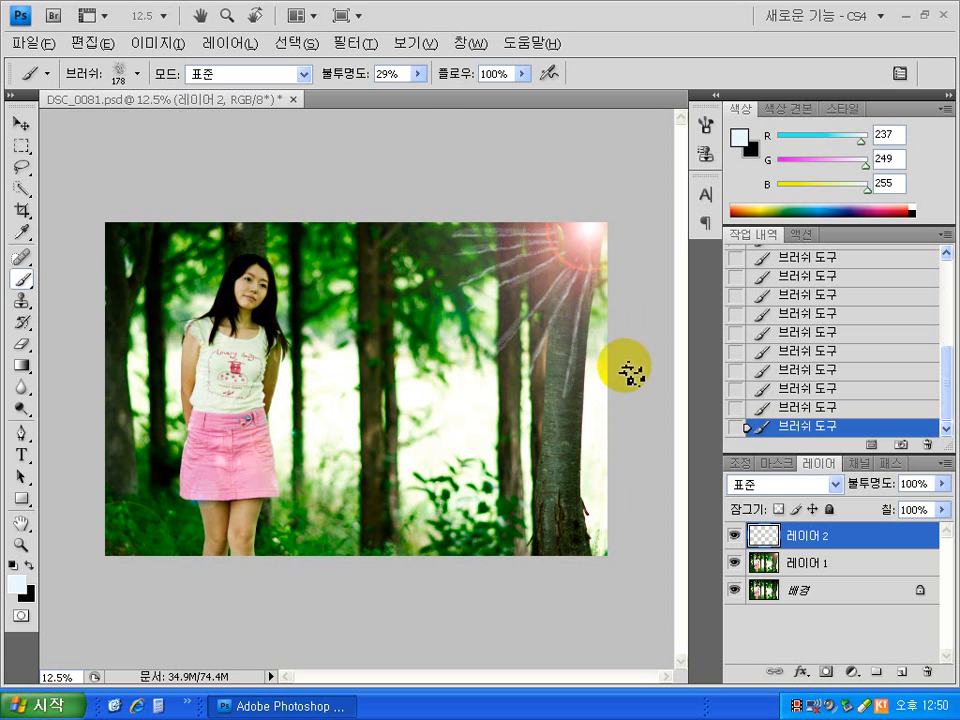
# Apply a Gaussian Blur with a radius of 42.0 pixels to the painted light-ray layer.
pyautogui.click(366, 44)
pyautogui.moveTo(437, 340)
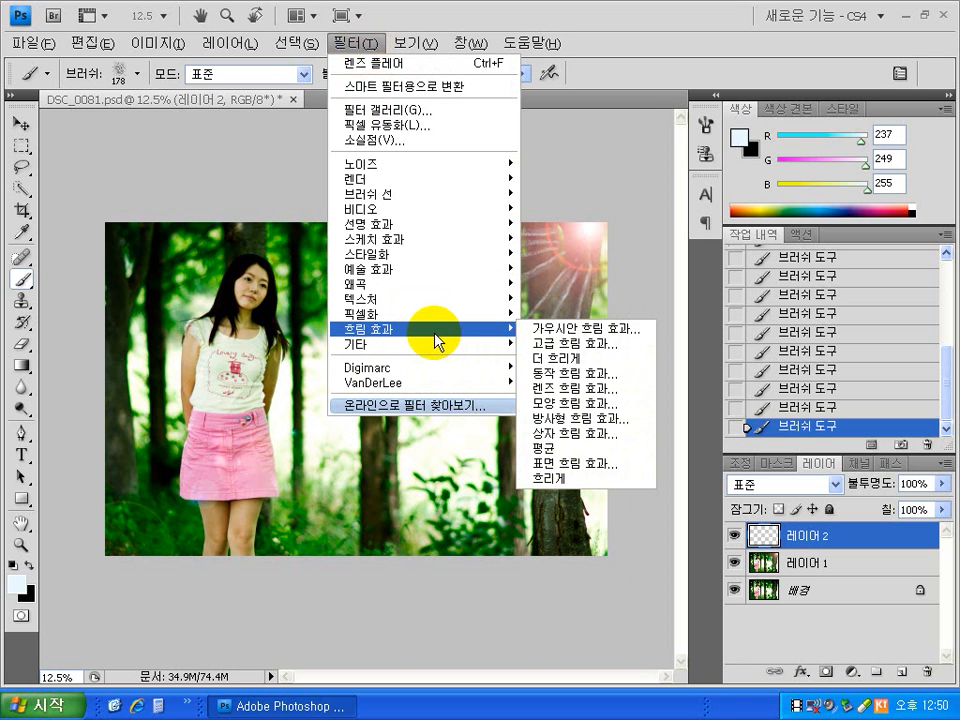
pyautogui.click(577, 330)
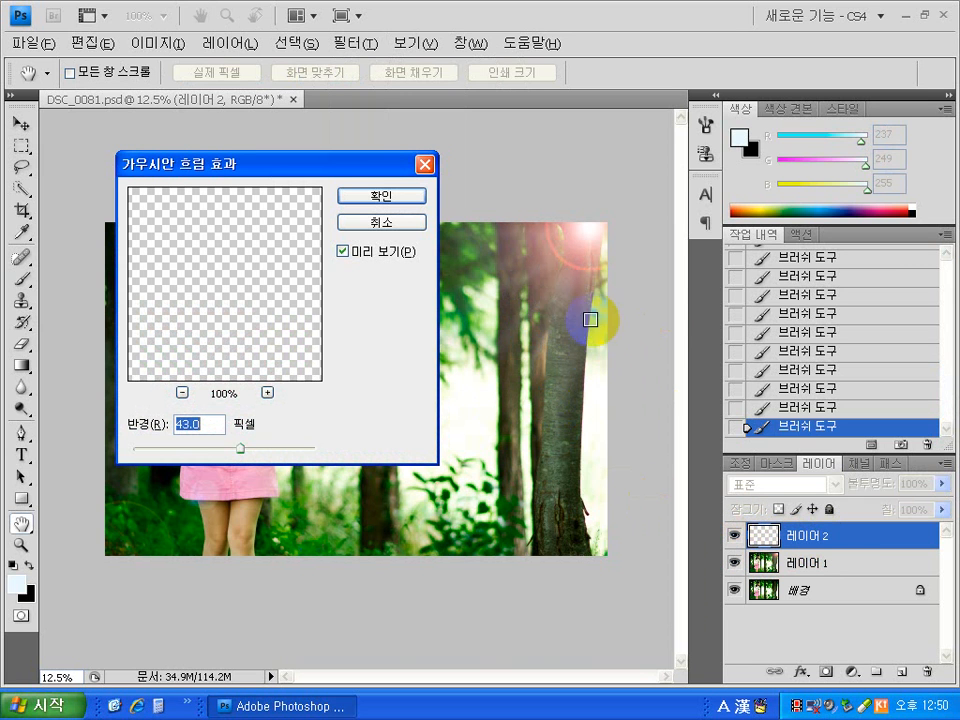
pyautogui.click(228, 473)
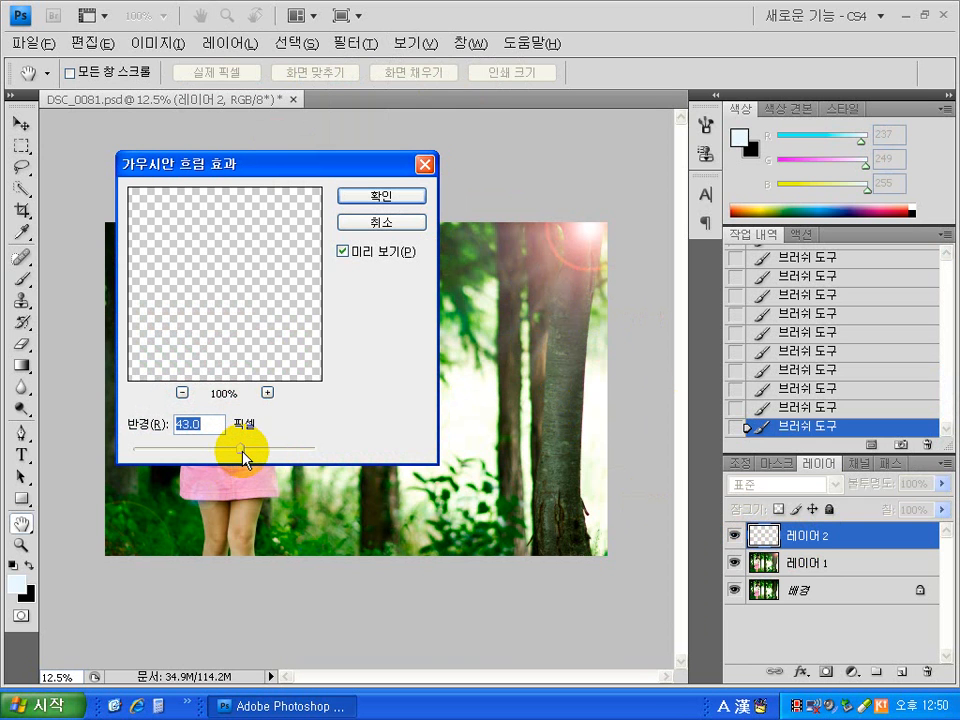
pyautogui.moveTo(243, 453); pyautogui.dragTo(223, 451)
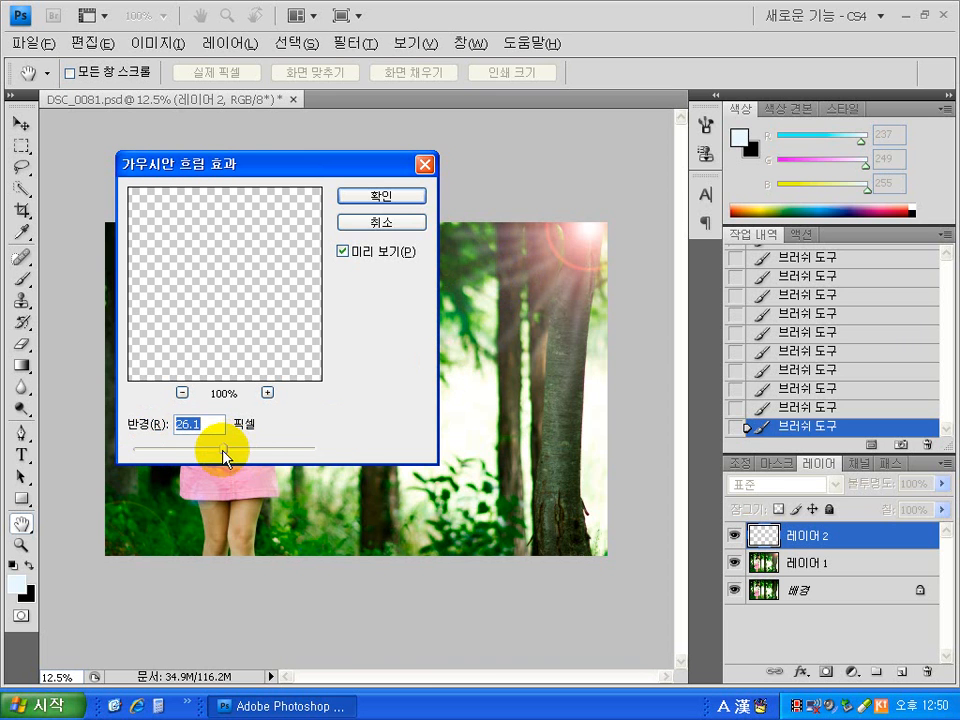
pyautogui.moveTo(223, 451); pyautogui.dragTo(286, 452)
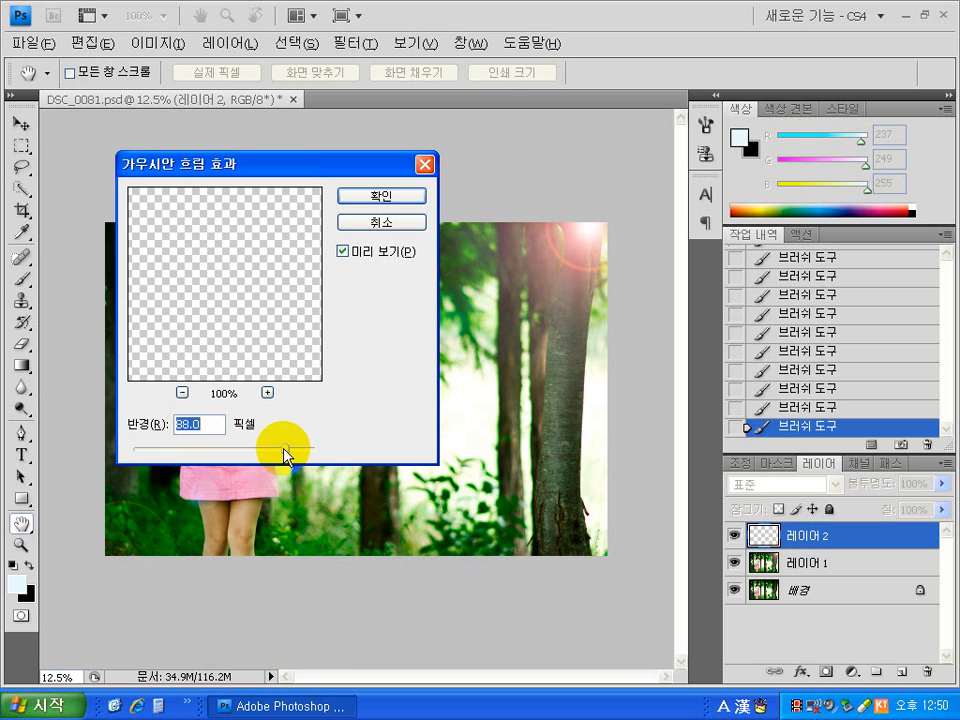
pyautogui.moveTo(284, 452); pyautogui.dragTo(239, 455)
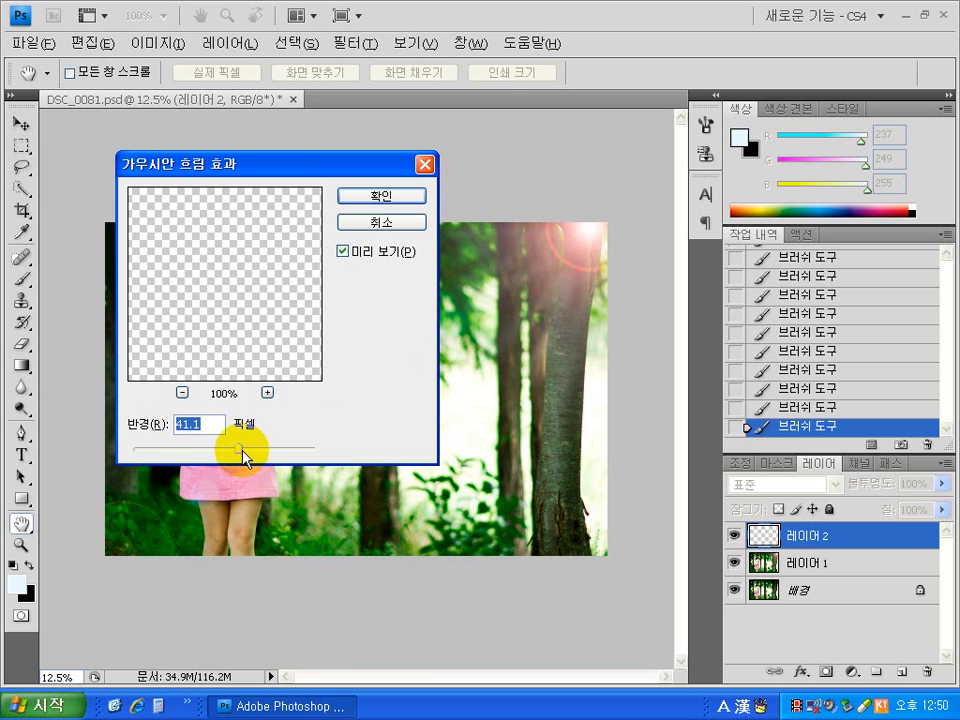
pyautogui.moveTo(242, 446); pyautogui.dragTo(237, 452)
pyautogui.moveTo(238, 451); pyautogui.dragTo(240, 450)
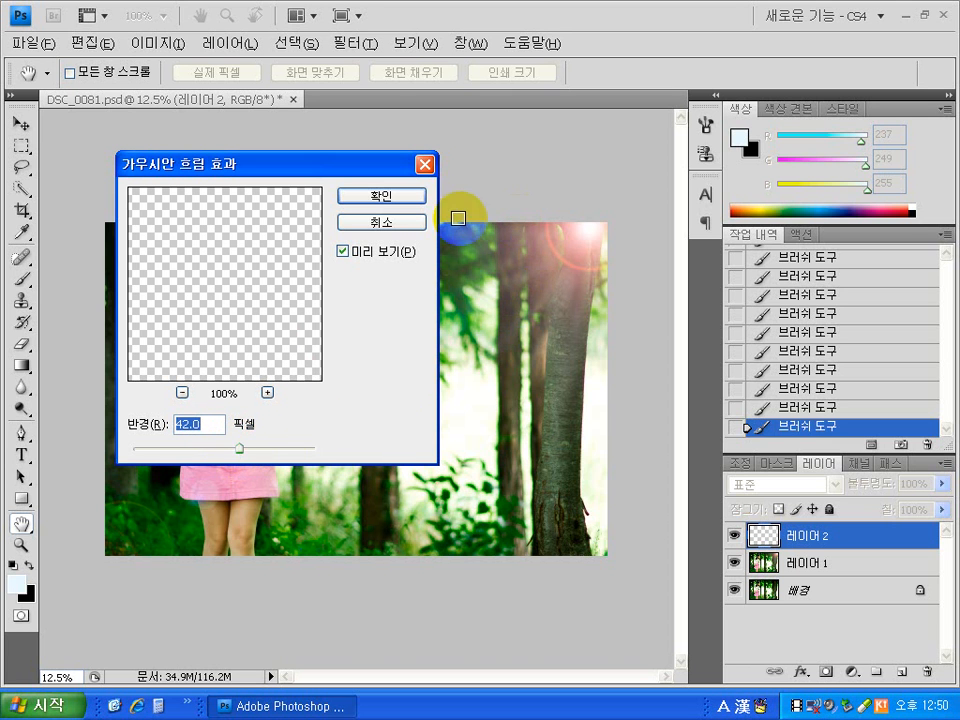
pyautogui.click(391, 205)
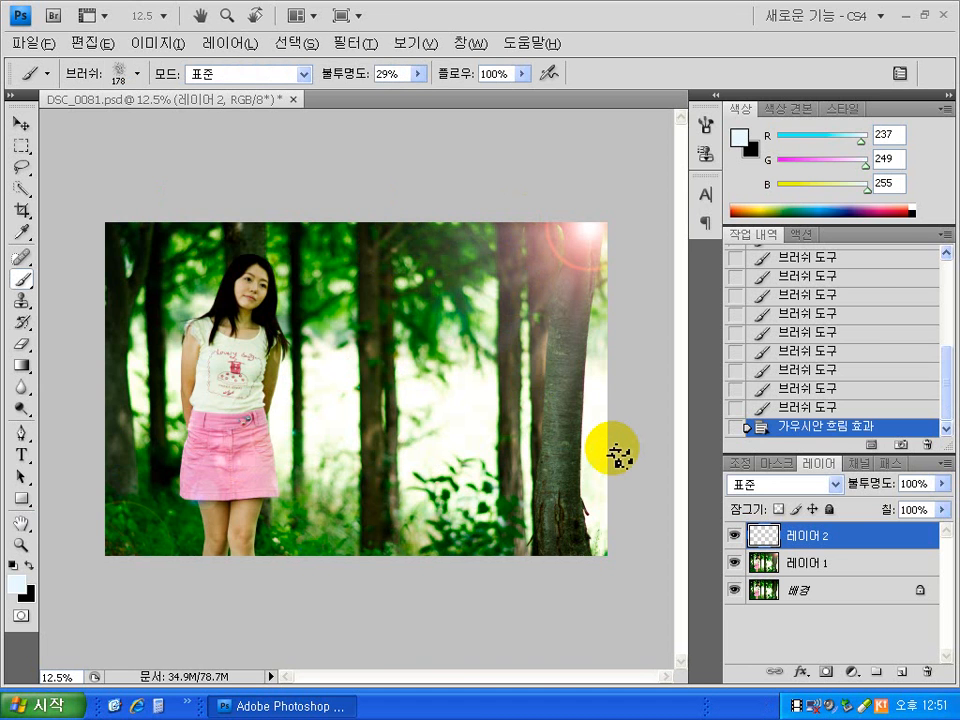
pyautogui.click(365, 45)
pyautogui.moveTo(516, 179)
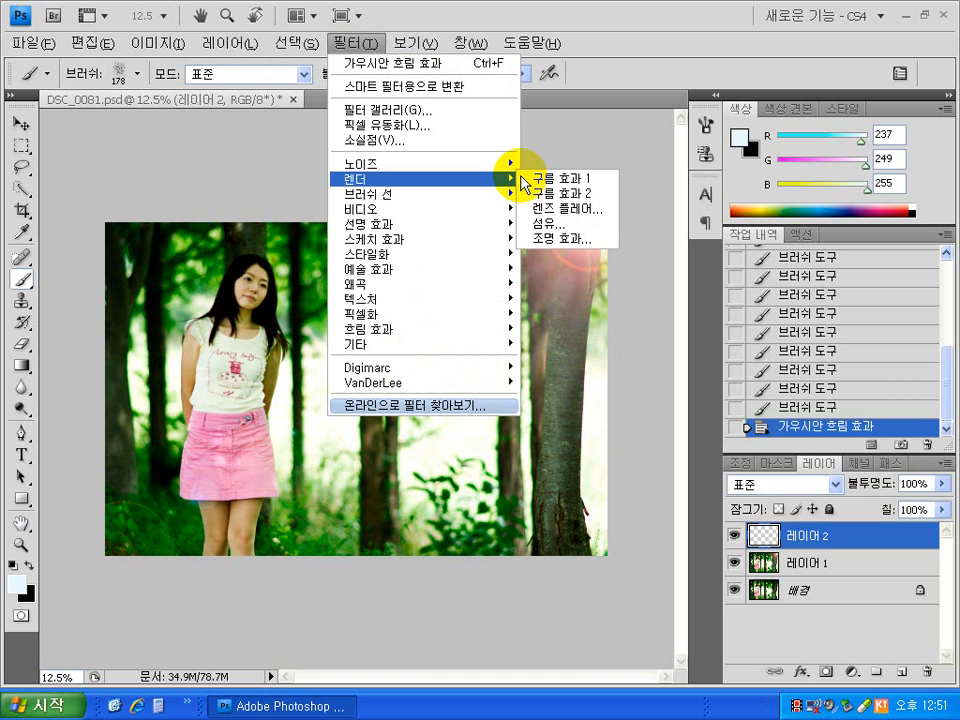
pyautogui.click(557, 238)
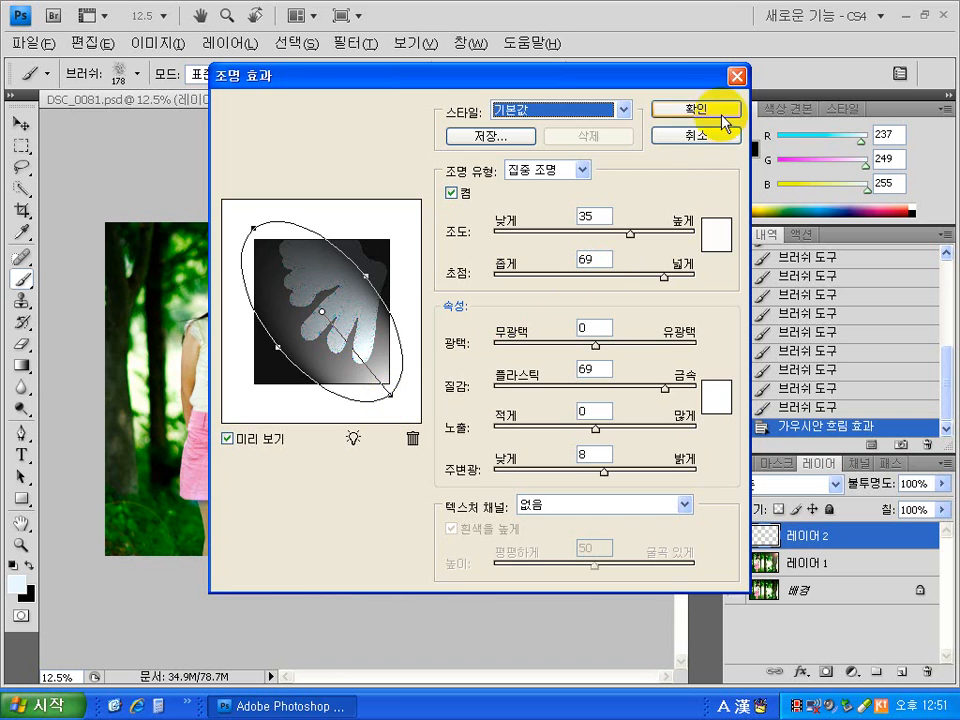
pyautogui.click(694, 136)
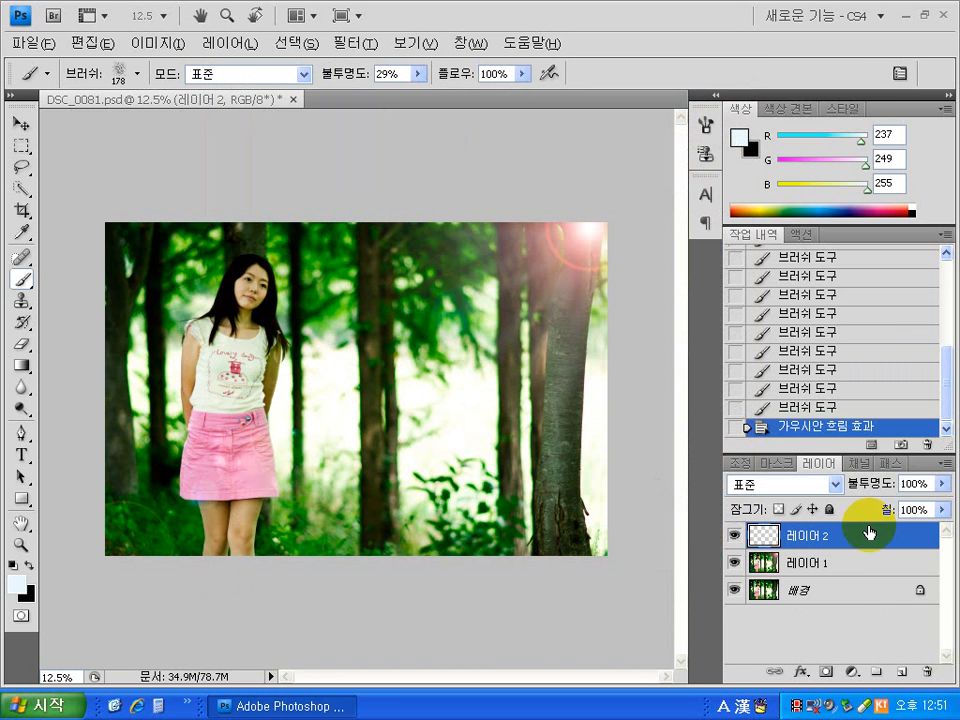
# Merge all visible layers into the background and duplicate the merged image onto a new layer.
pyautogui.click(946, 464)
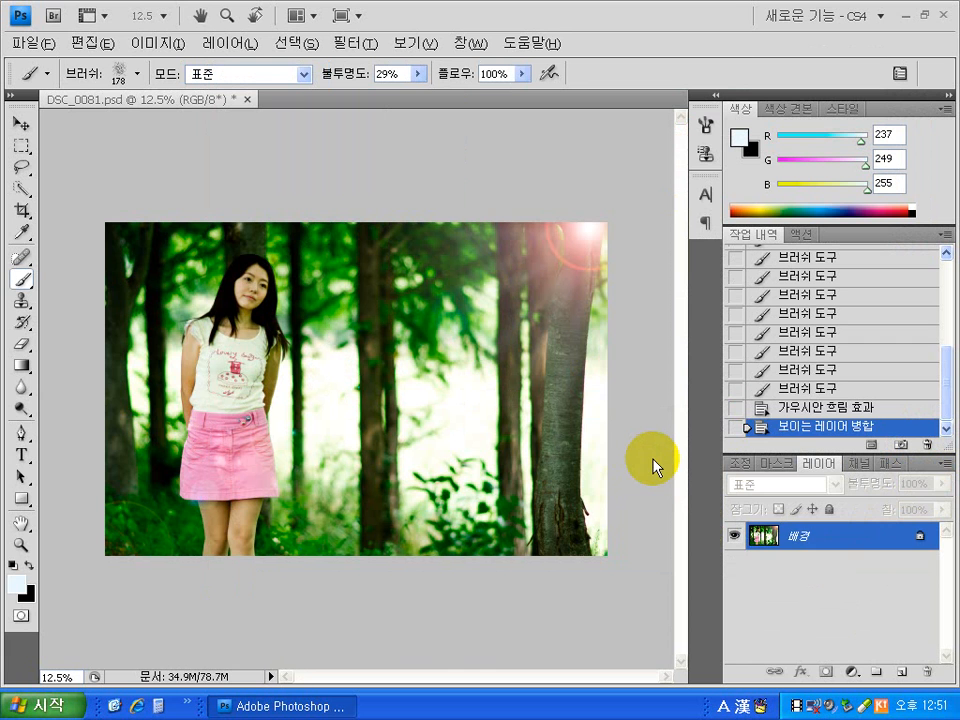
pyautogui.hotkey('ctrl', 'j')
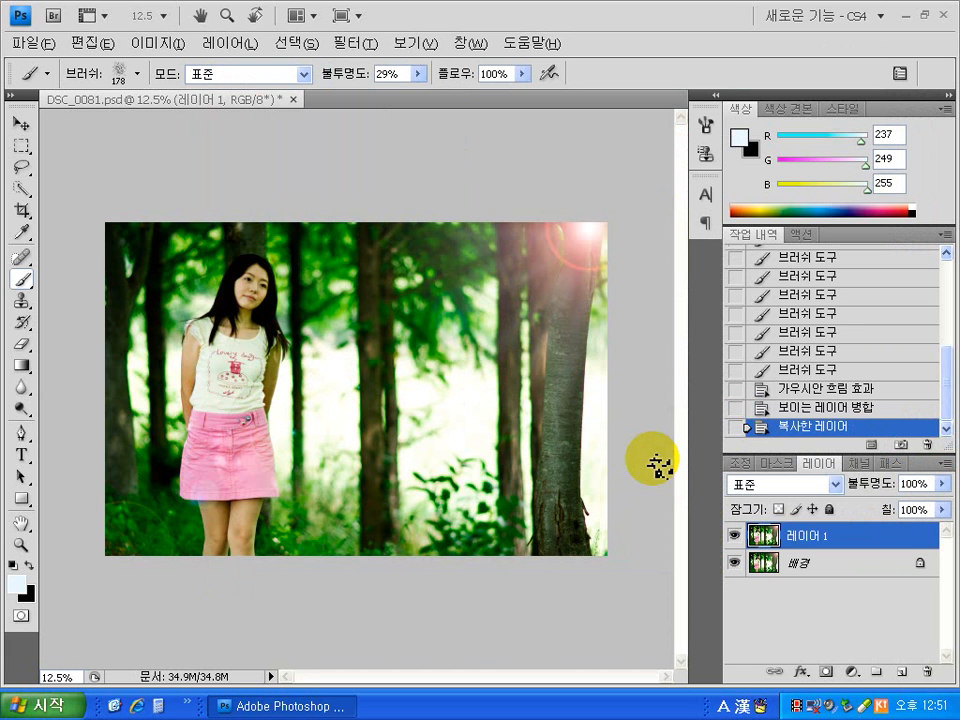
# Open Lighting Effects for the duplicate layer, aim the spotlight from the upper-right corner, centre it near the woman and widen its ellipse.
pyautogui.click(364, 46)
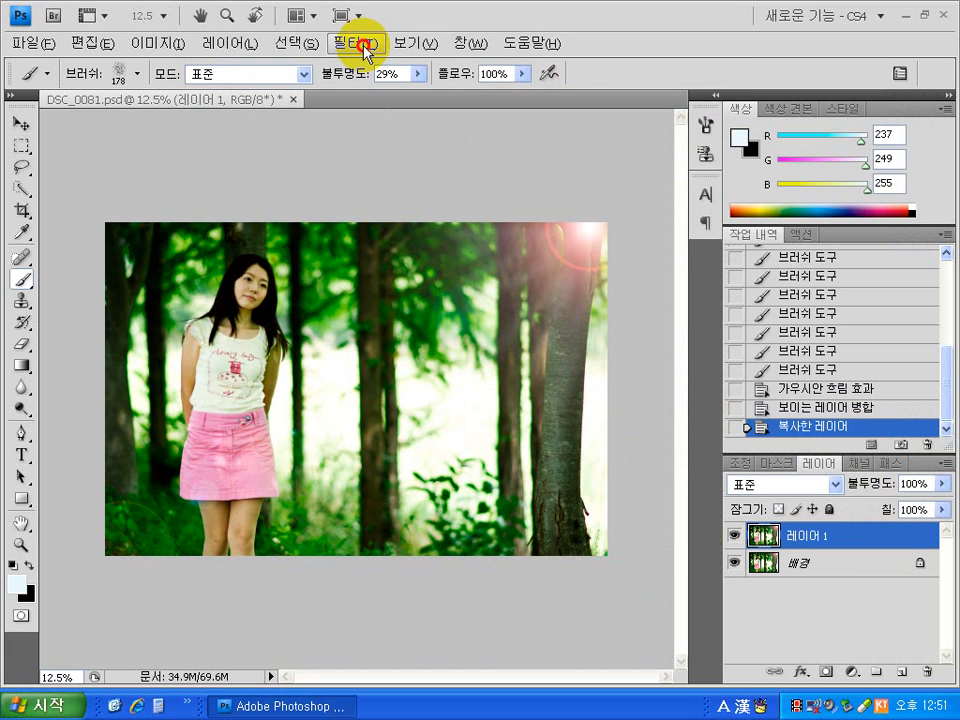
pyautogui.moveTo(398, 176)
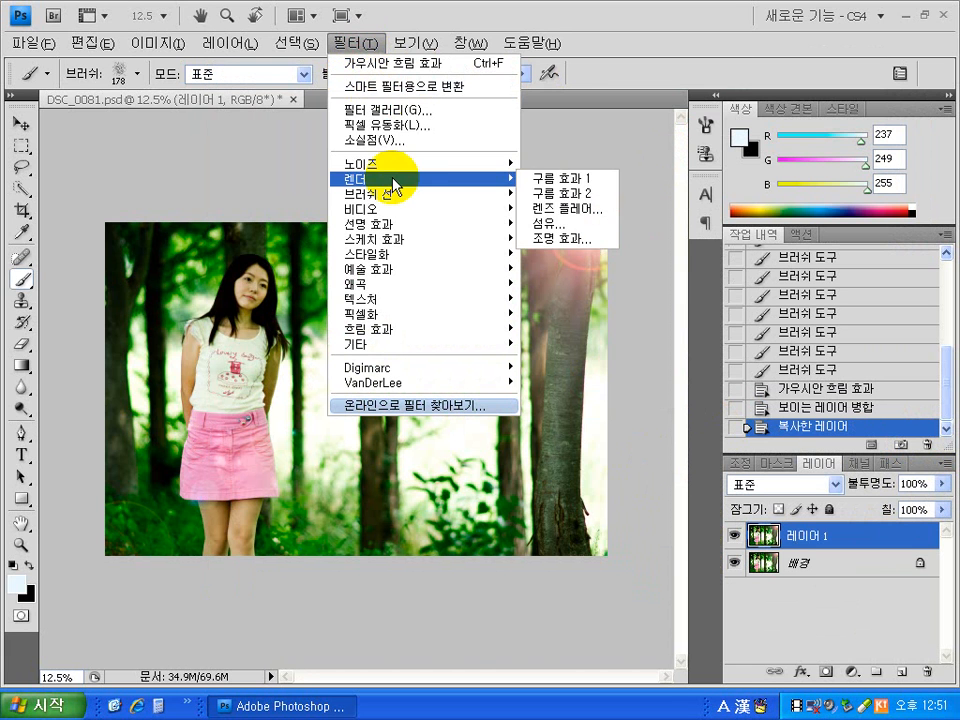
pyautogui.click(547, 242)
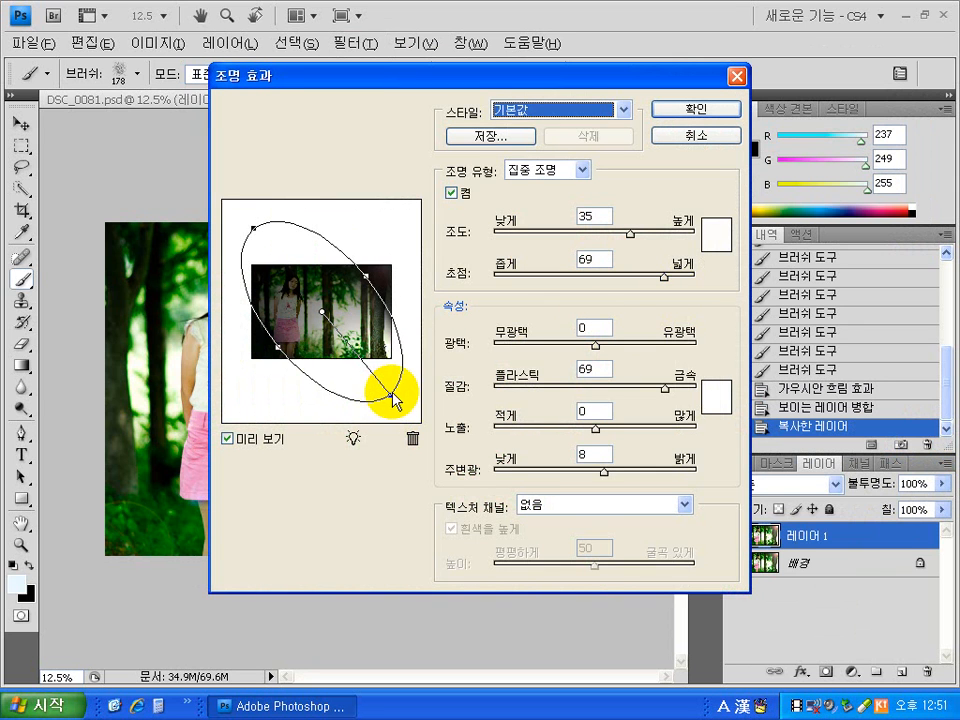
pyautogui.moveTo(391, 398); pyautogui.dragTo(400, 229)
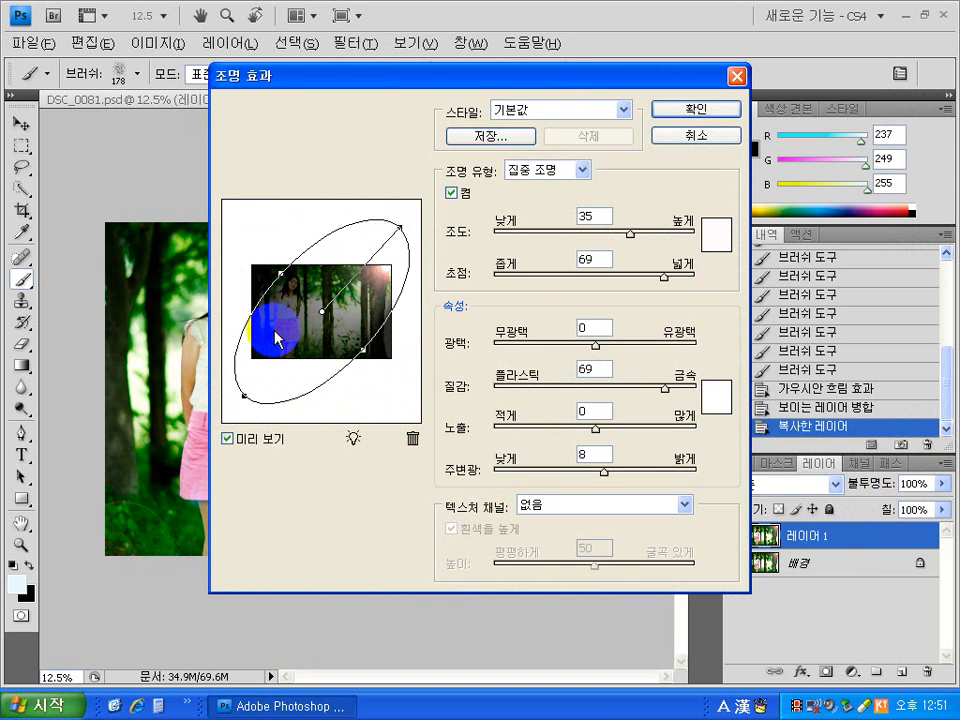
pyautogui.moveTo(321, 312); pyautogui.dragTo(300, 320)
pyautogui.click(392, 244)
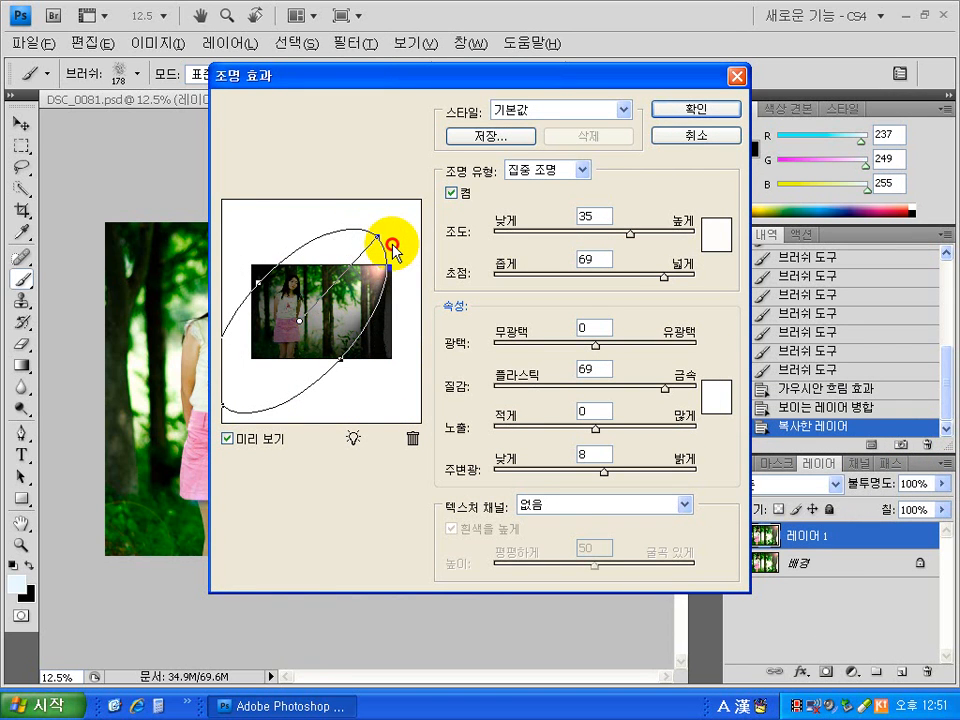
pyautogui.moveTo(392, 244); pyautogui.dragTo(391, 251)
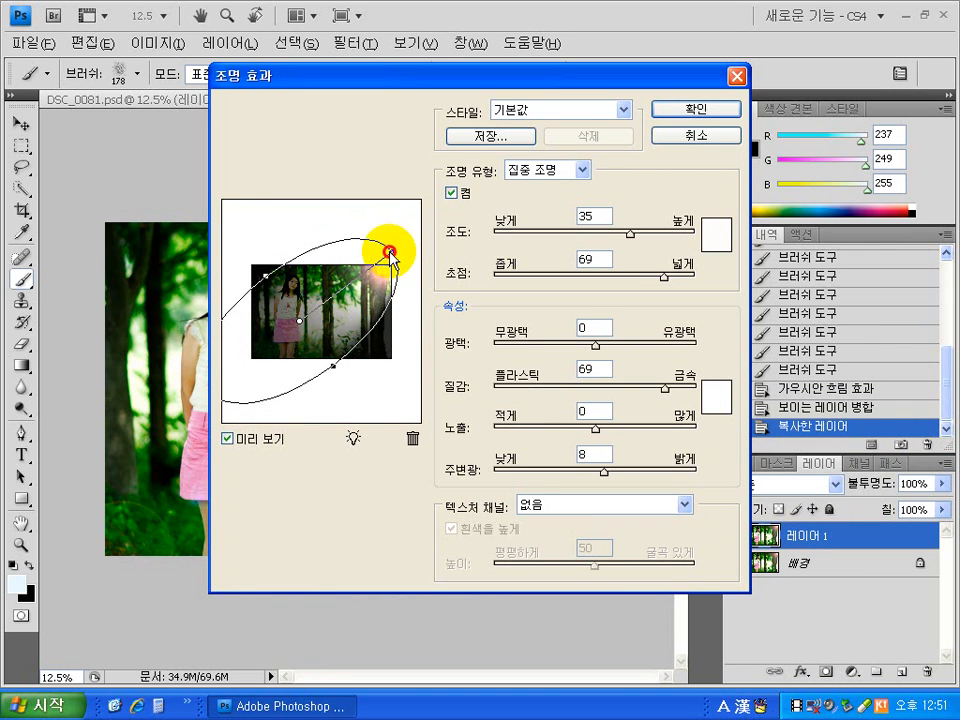
pyautogui.moveTo(333, 365); pyautogui.dragTo(341, 371)
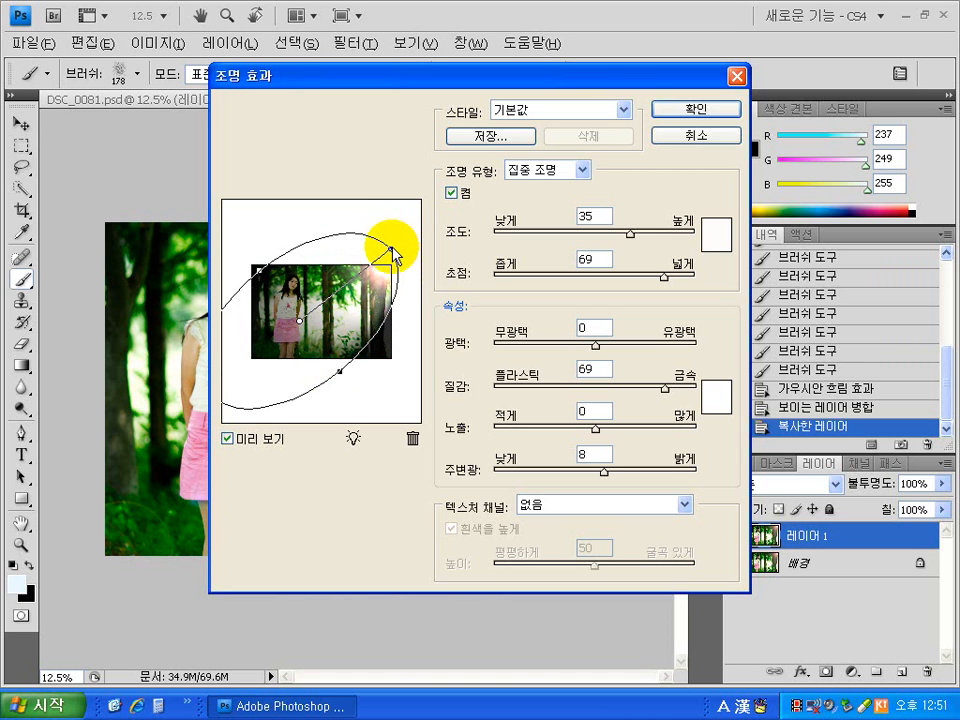
# Reshape the spotlight into a broad ellipse centred just right of the woman, with its source beyond the upper-right flare, and apply the effect.
pyautogui.moveTo(394, 254); pyautogui.dragTo(348, 240)
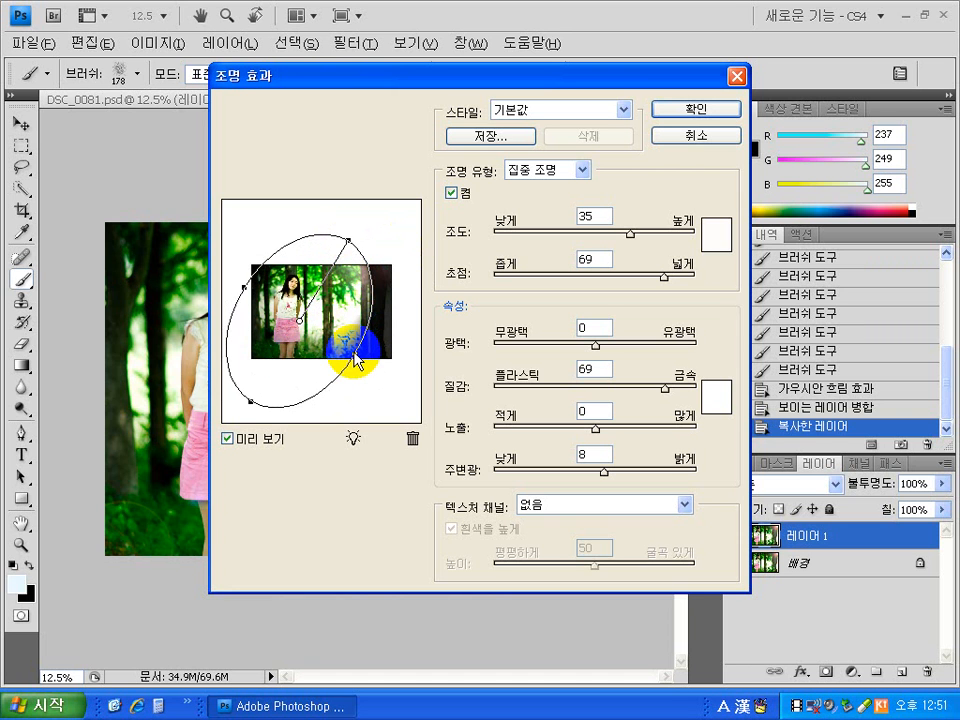
pyautogui.moveTo(356, 360); pyautogui.dragTo(390, 258)
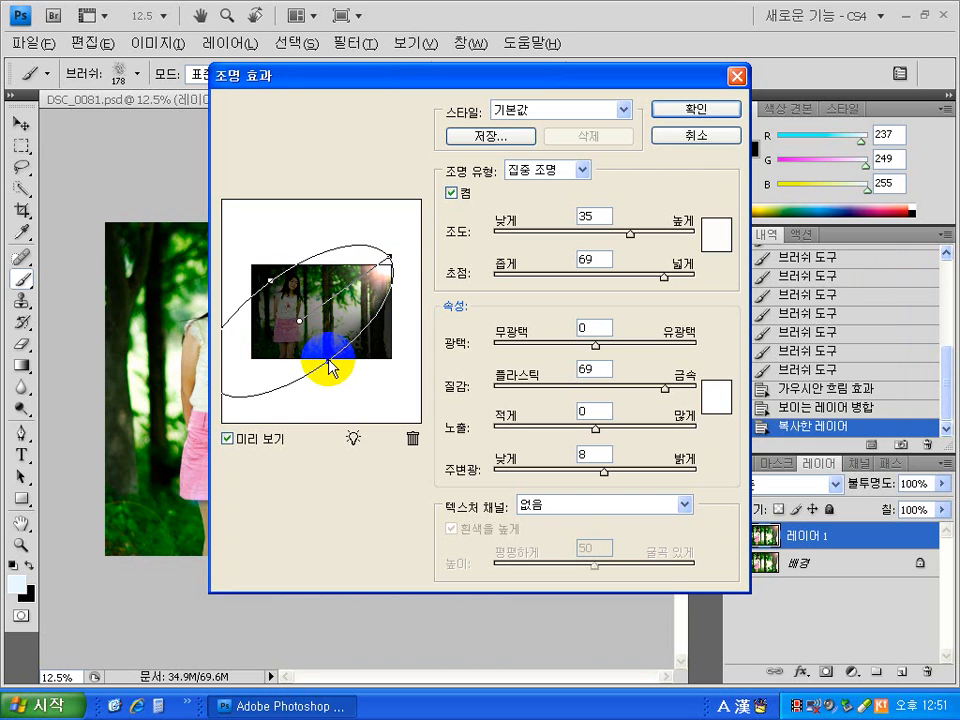
pyautogui.moveTo(337, 366); pyautogui.dragTo(289, 304)
pyautogui.moveTo(329, 352); pyautogui.dragTo(347, 352)
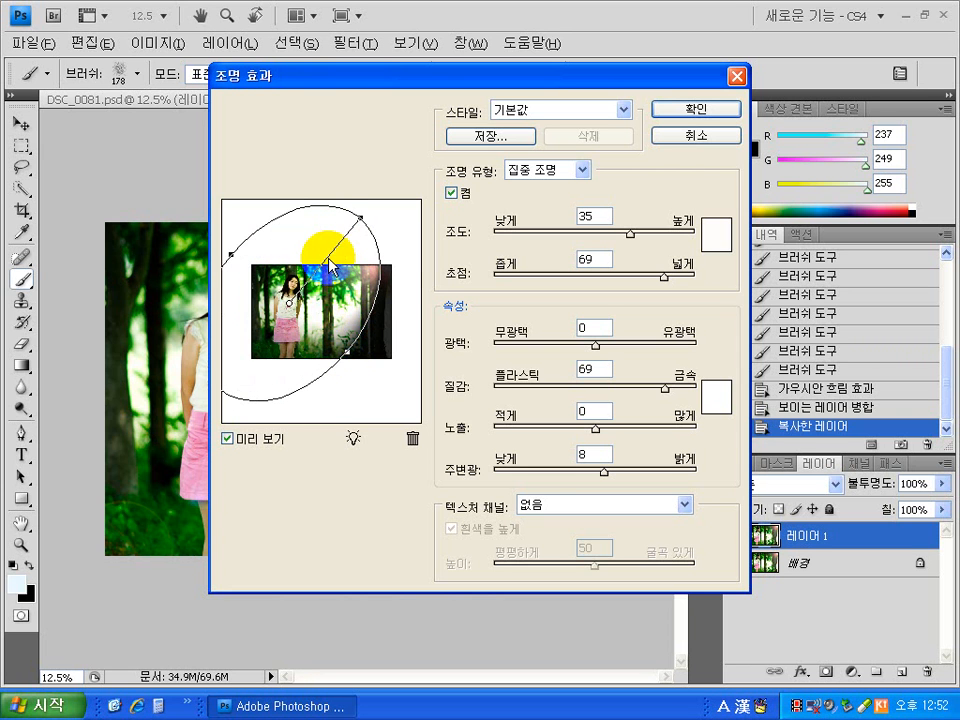
pyautogui.moveTo(293, 309); pyautogui.dragTo(305, 317)
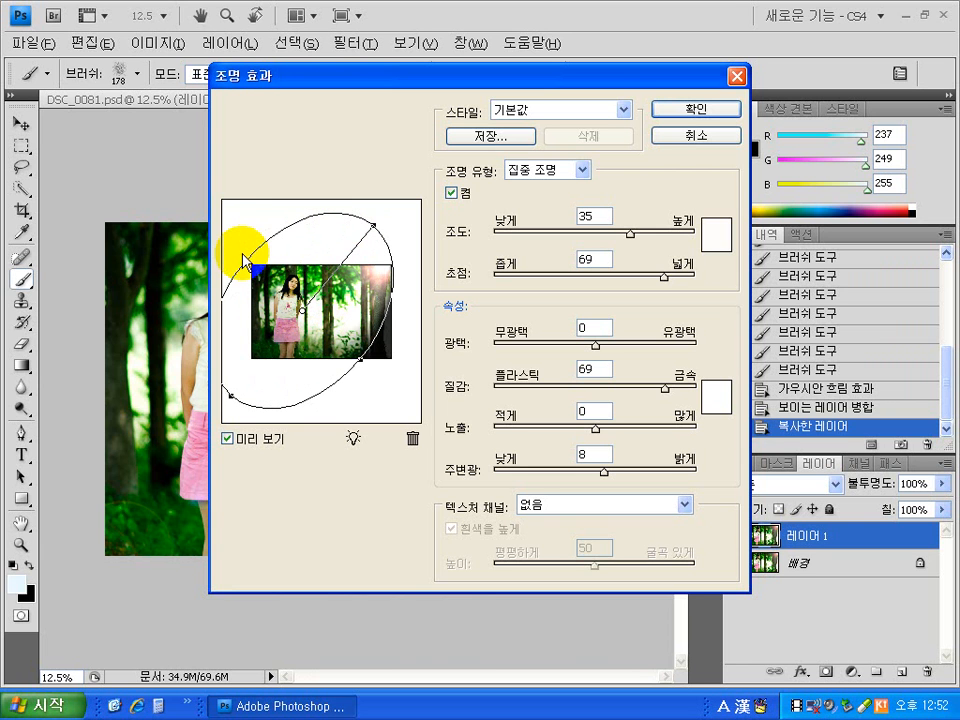
pyautogui.moveTo(244, 256); pyautogui.dragTo(249, 265)
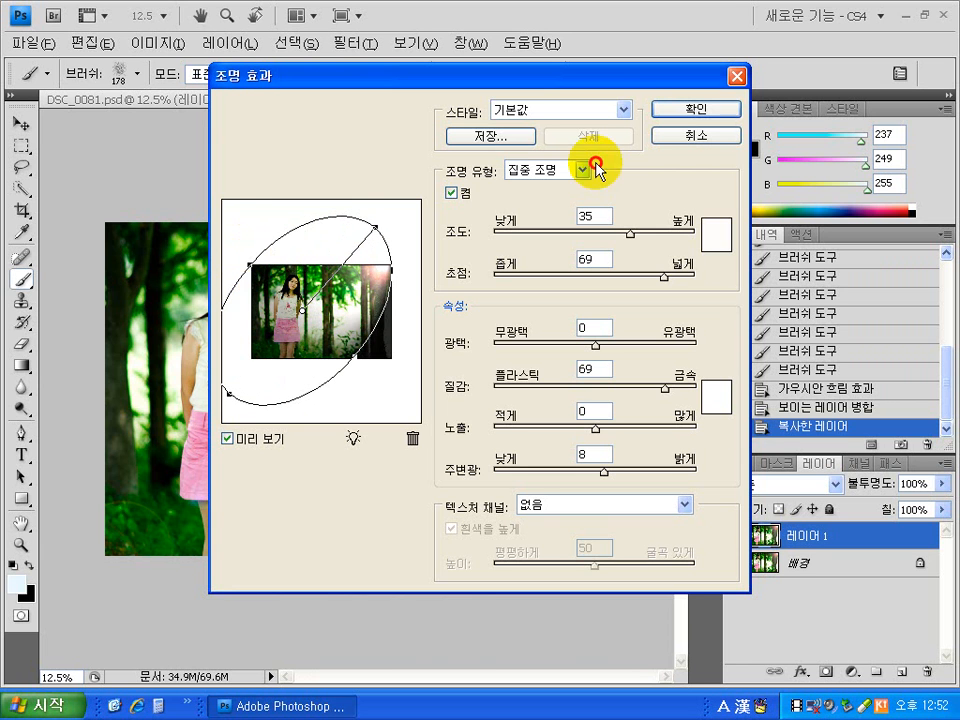
pyautogui.click(708, 114)
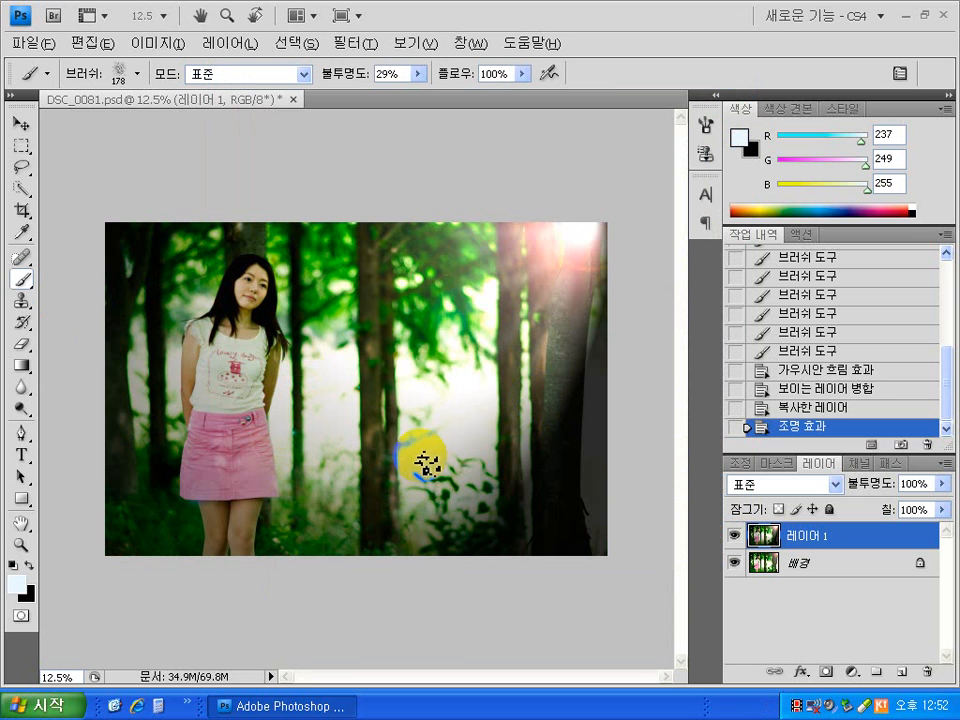
# Add a black layer mask that hides the whole lighting-effect layer.
pyautogui.click(826, 672)
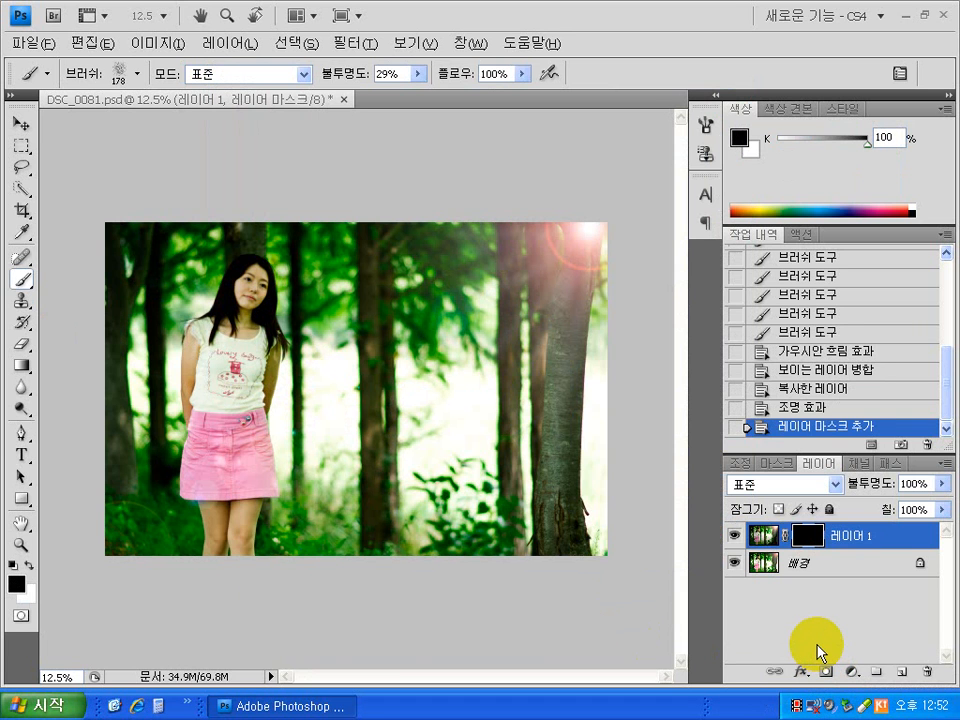
# Fill the lighting-effect layer's mask with white so that the whole effect shows.
pyautogui.hotkey('alt', 'BackSpace')
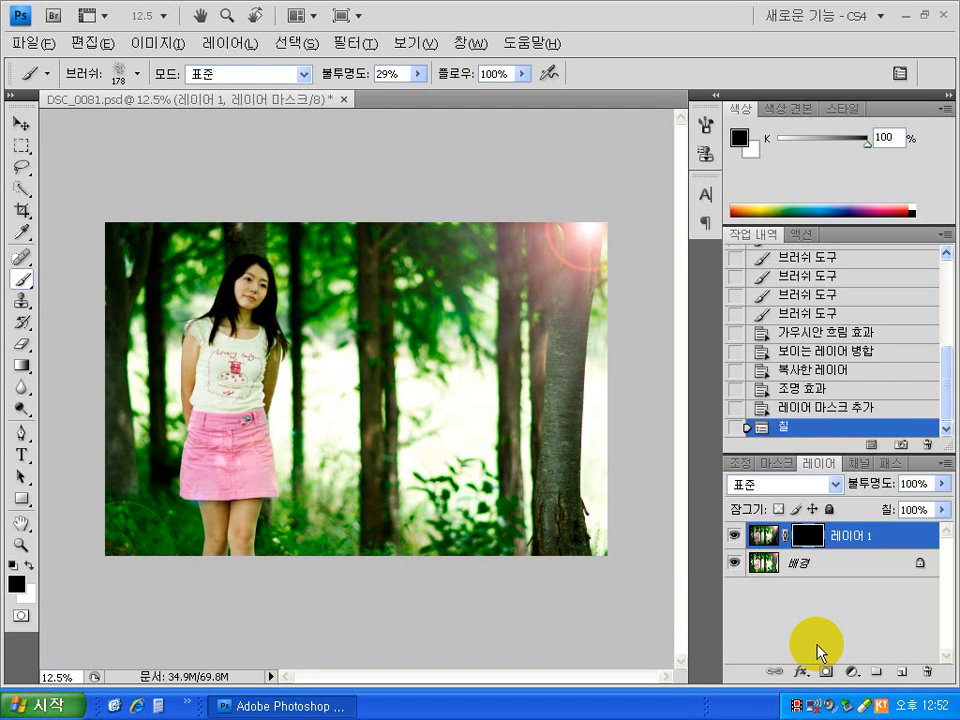
pyautogui.hotkey('ctrl', 'BackSpace')
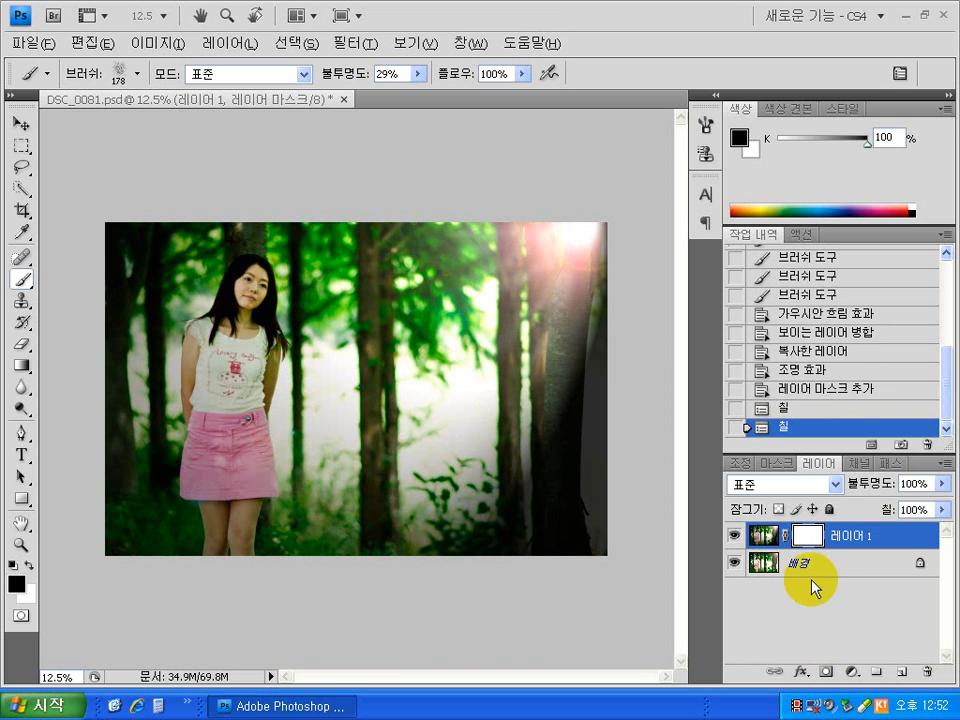
# Choose the soft round 300 px brush with 0% hardness and set its opacity to 52%.
pyautogui.click(137, 73)
pyautogui.moveTo(158, 128); pyautogui.dragTo(183, 128)
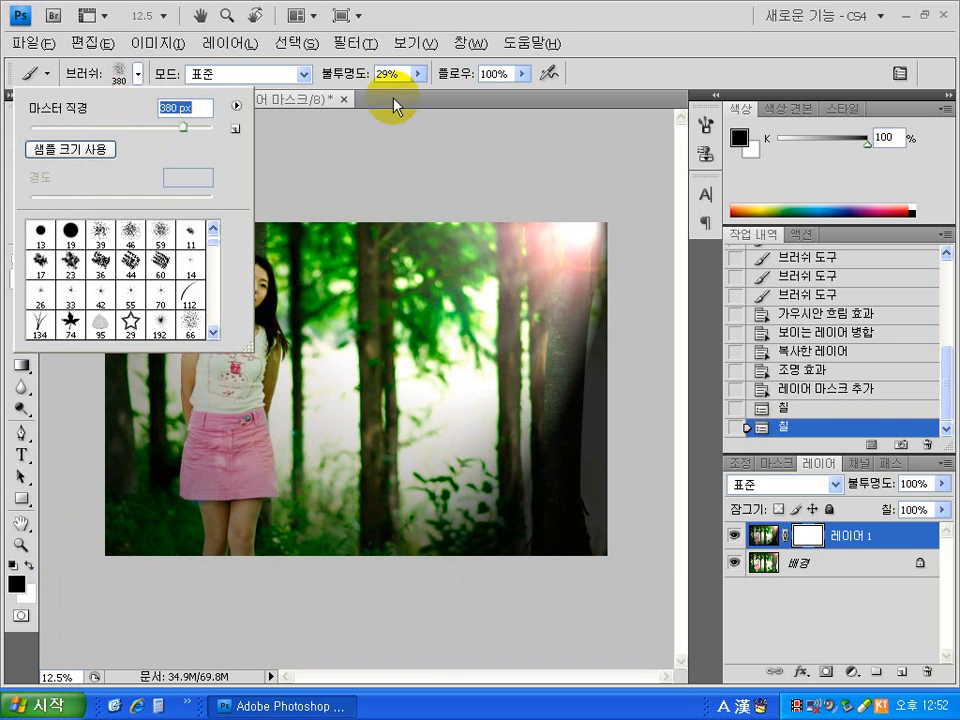
pyautogui.click(418, 98)
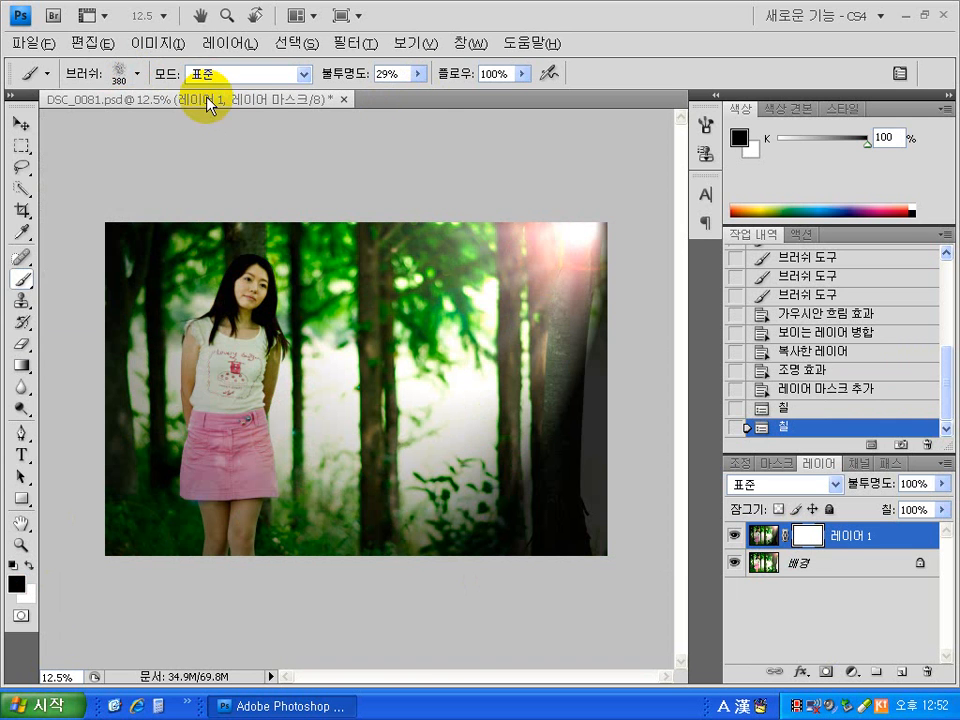
pyautogui.click(138, 74)
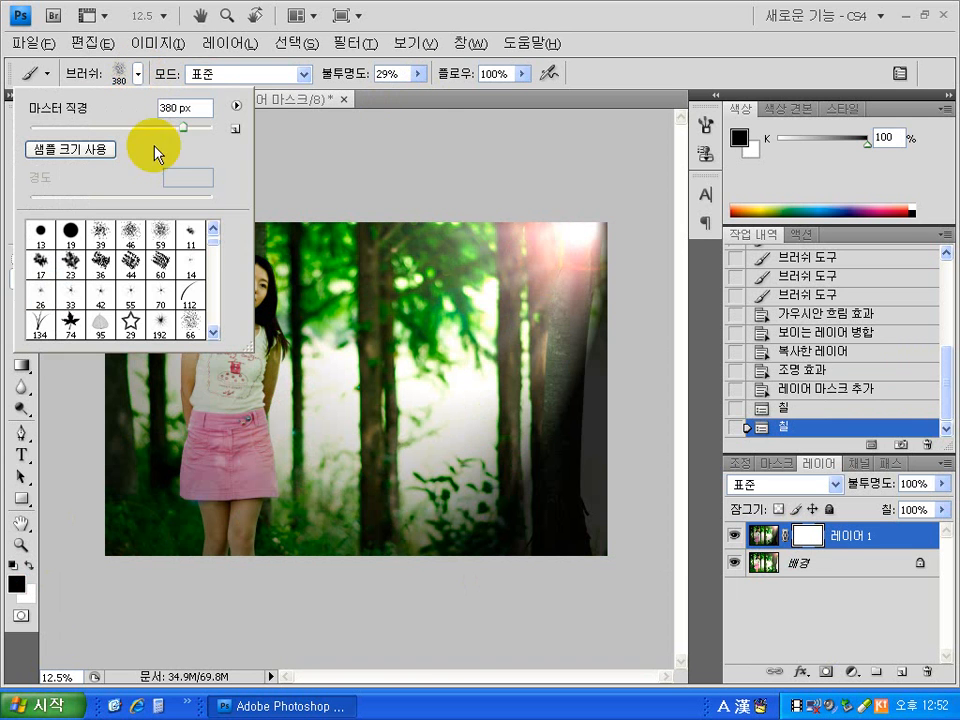
pyautogui.click(214, 244)
pyautogui.click(161, 229)
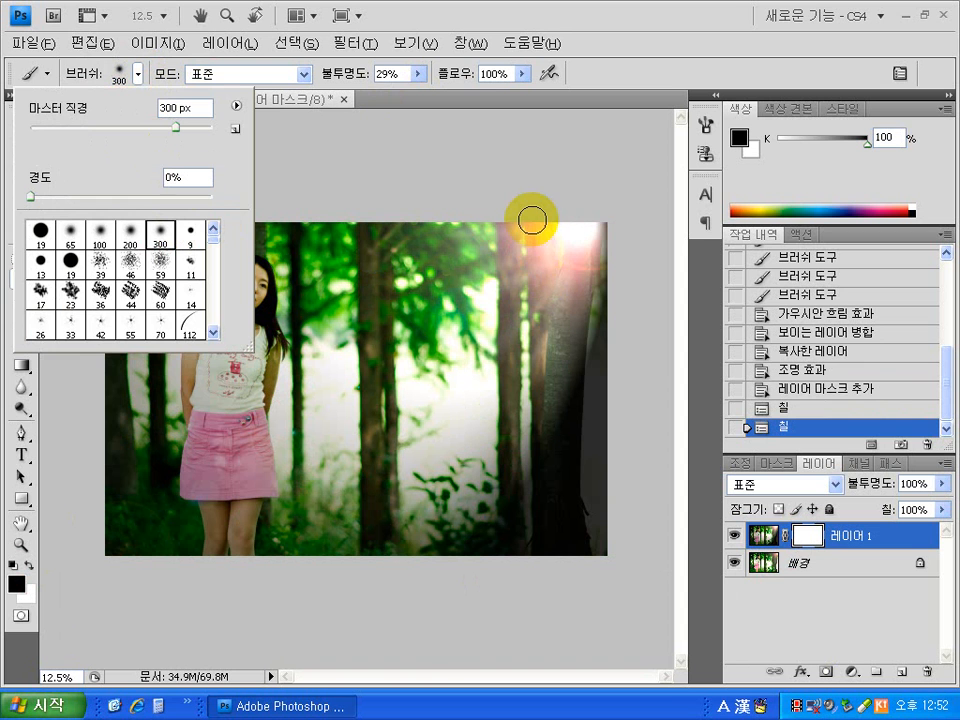
pyautogui.click(390, 99)
pyautogui.click(418, 75)
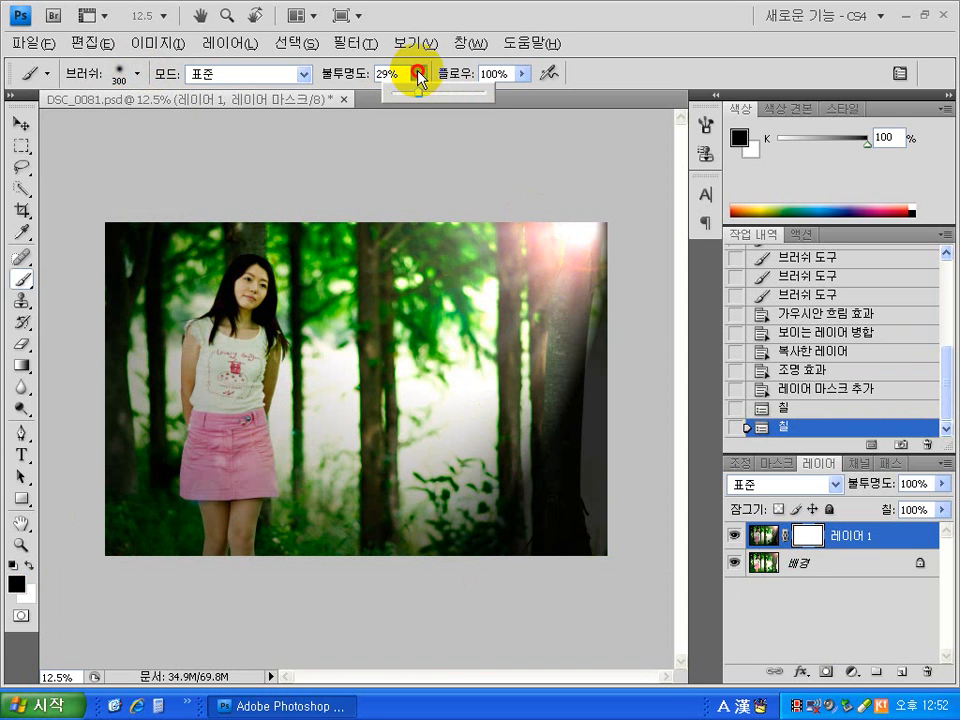
pyautogui.moveTo(418, 91); pyautogui.dragTo(443, 96)
# Paint black on the layer mask over the lens flare in the photo's upper-right corner and down the large right-hand tree trunk.
pyautogui.click(583, 260)
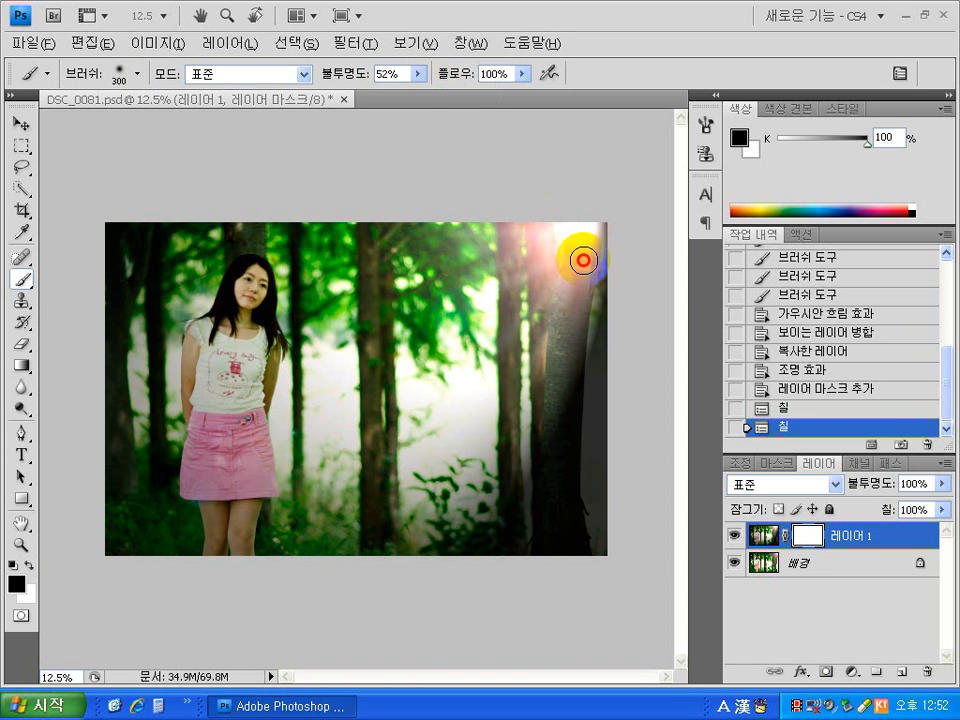
pyautogui.moveTo(583, 260)
pyautogui.mouseDown()
pyautogui.moveTo(563, 283)
pyautogui.moveTo(537, 258)
pyautogui.moveTo(630, 271)
pyautogui.moveTo(609, 257)
pyautogui.moveTo(563, 334)
pyautogui.moveTo(612, 318)
pyautogui.moveTo(558, 352)
pyautogui.moveTo(571, 293)
pyautogui.moveTo(560, 275)
pyautogui.moveTo(518, 269)
pyautogui.moveTo(536, 245)
pyautogui.moveTo(464, 269)
pyautogui.moveTo(524, 232)
pyautogui.moveTo(454, 237)
pyautogui.mouseUp()
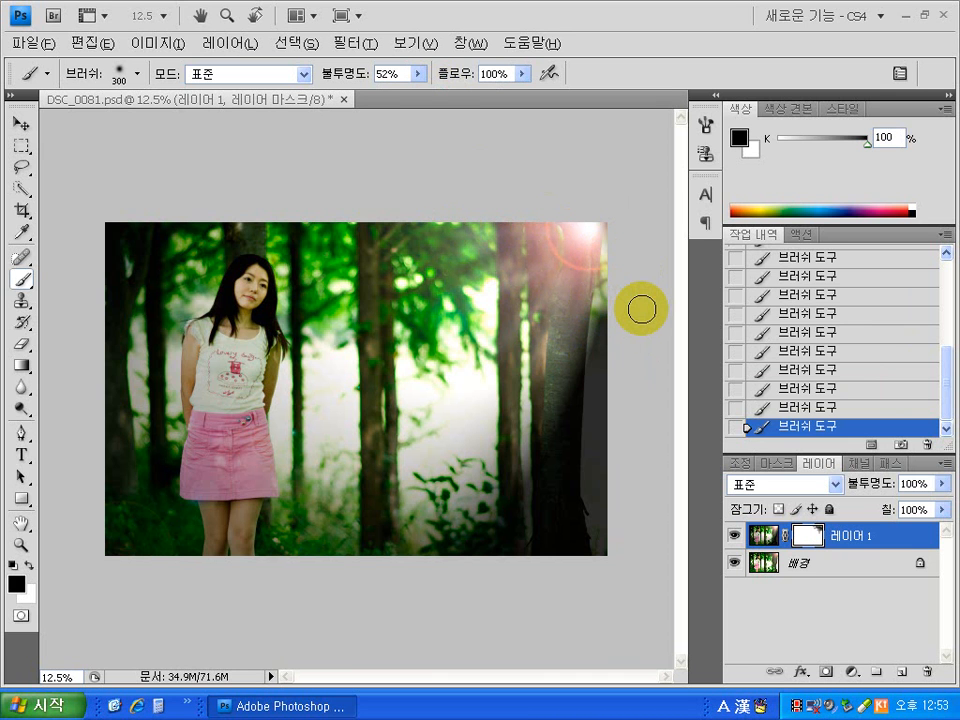
pyautogui.click(604, 311)
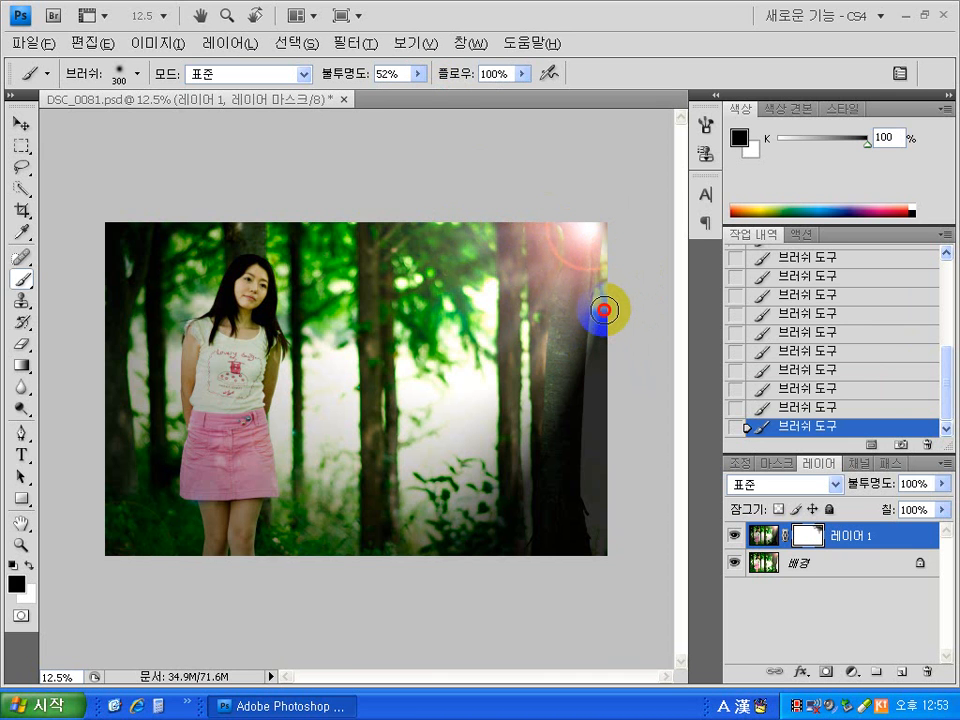
pyautogui.moveTo(604, 310); pyautogui.dragTo(523, 446)
pyautogui.moveTo(615, 328); pyautogui.dragTo(518, 476)
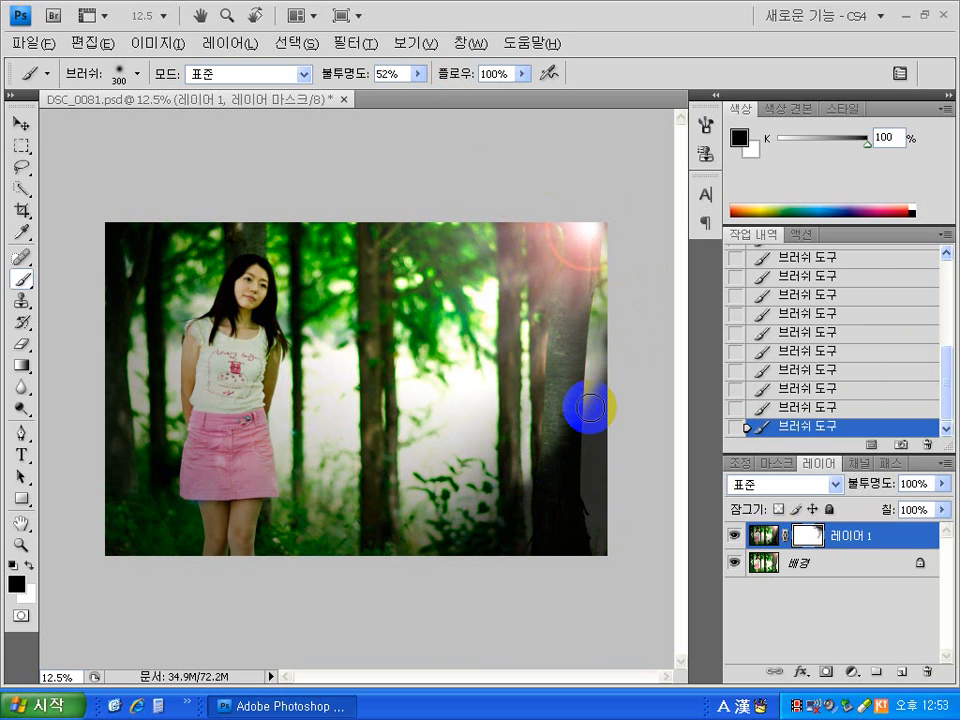
pyautogui.moveTo(590, 408)
pyautogui.mouseDown()
pyautogui.moveTo(587, 426)
pyautogui.moveTo(594, 408)
pyautogui.mouseUp()
# Set the brush opacity to 26% and paint black on the mask over the lower right-hand trunk, the photo's right edge and the woman's face.
pyautogui.click(421, 74)
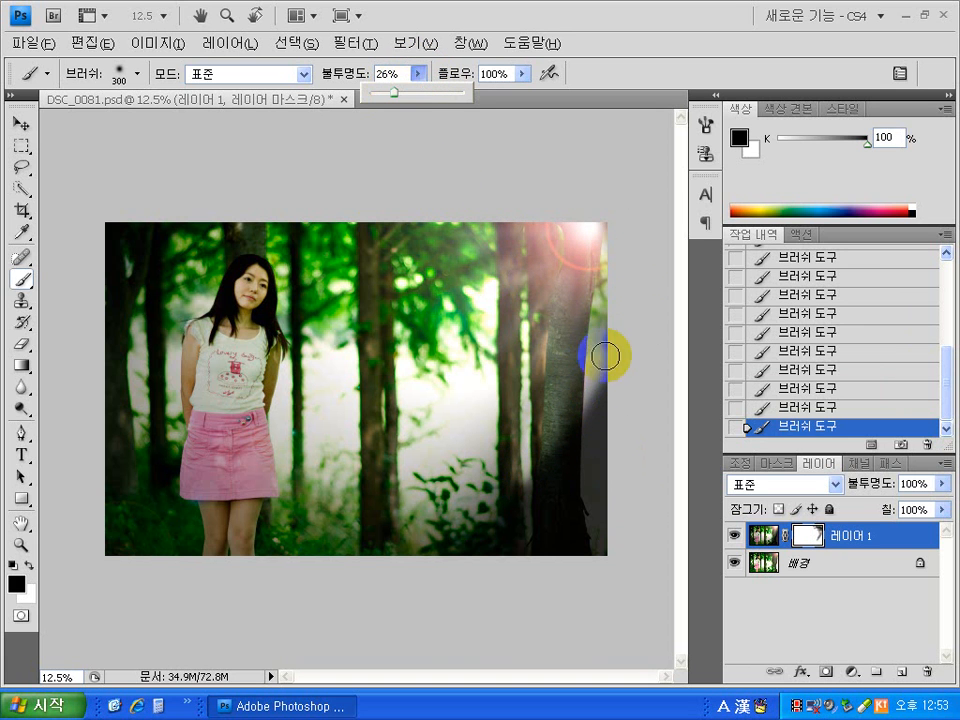
pyautogui.moveTo(600, 372)
pyautogui.mouseDown()
pyautogui.moveTo(557, 459)
pyautogui.moveTo(474, 530)
pyautogui.moveTo(396, 561)
pyautogui.mouseUp()
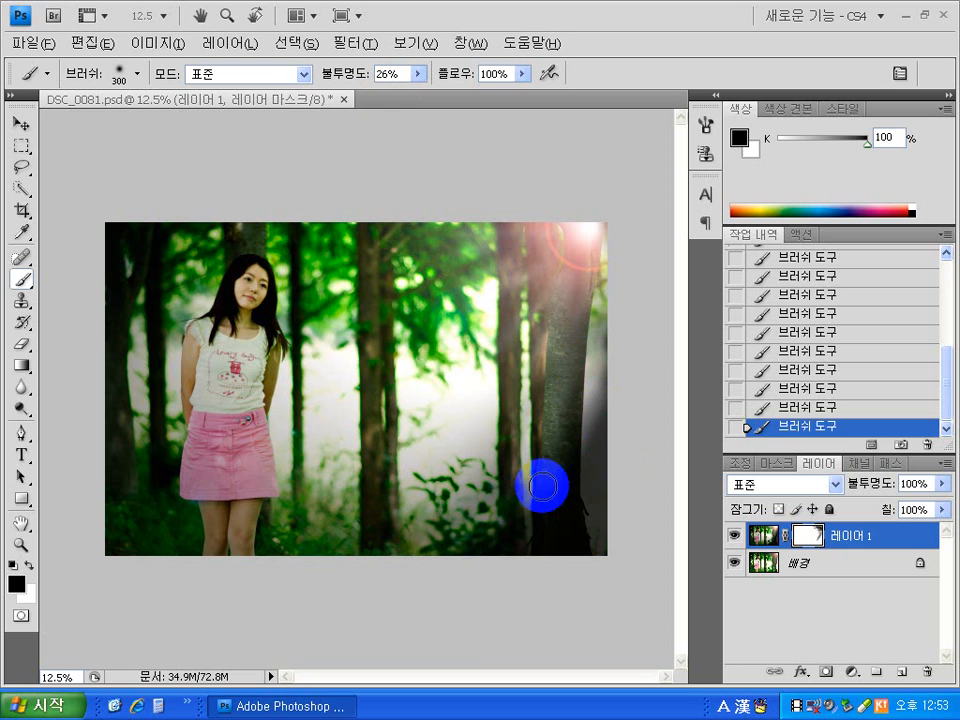
pyautogui.moveTo(602, 400); pyautogui.dragTo(558, 498)
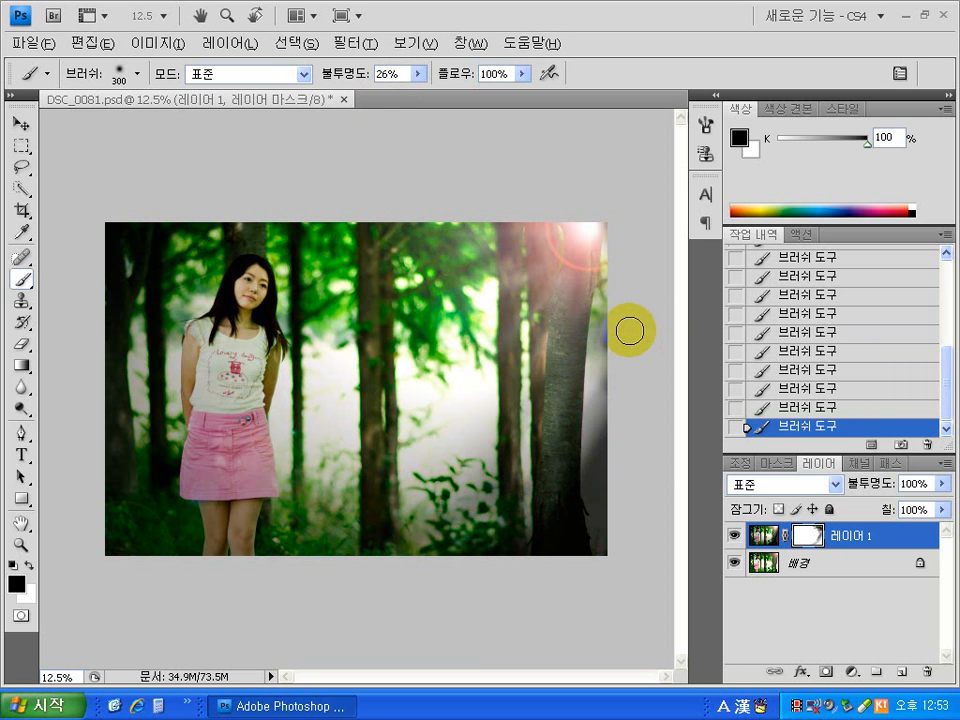
pyautogui.moveTo(610, 330); pyautogui.dragTo(620, 317)
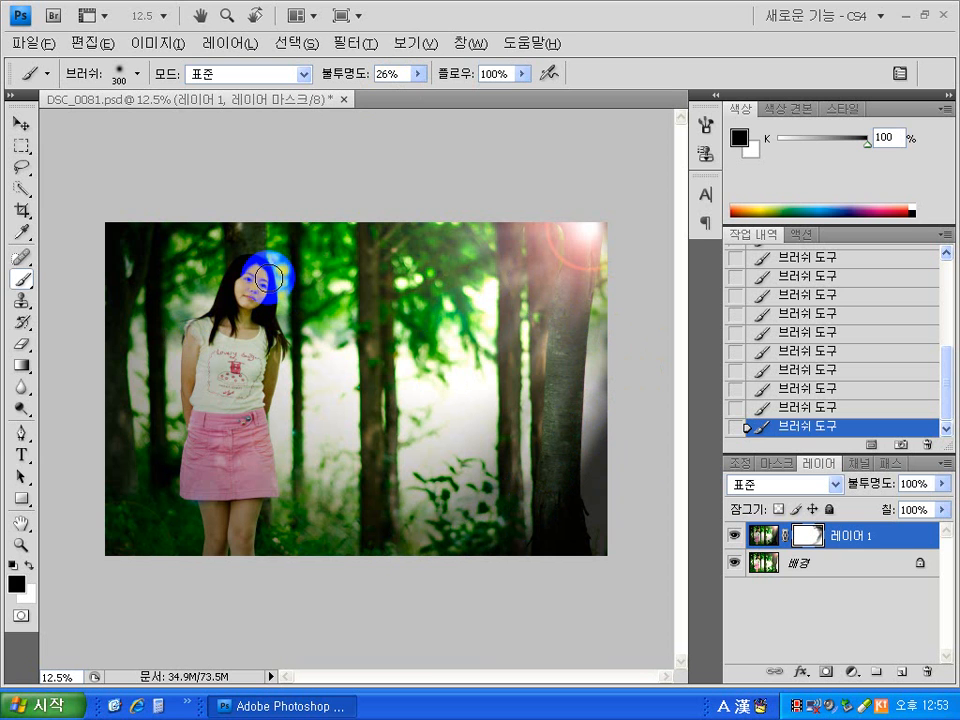
pyautogui.moveTo(254, 281)
pyautogui.mouseDown()
pyautogui.moveTo(257, 267)
pyautogui.moveTo(246, 270)
pyautogui.moveTo(253, 279)
pyautogui.moveTo(238, 314)
pyautogui.moveTo(252, 283)
pyautogui.moveTo(260, 349)
pyautogui.mouseUp()
# Set the brush opacity to 33% and paint black on the mask over the woman's arm and T-shirt.
pyautogui.click(417, 73)
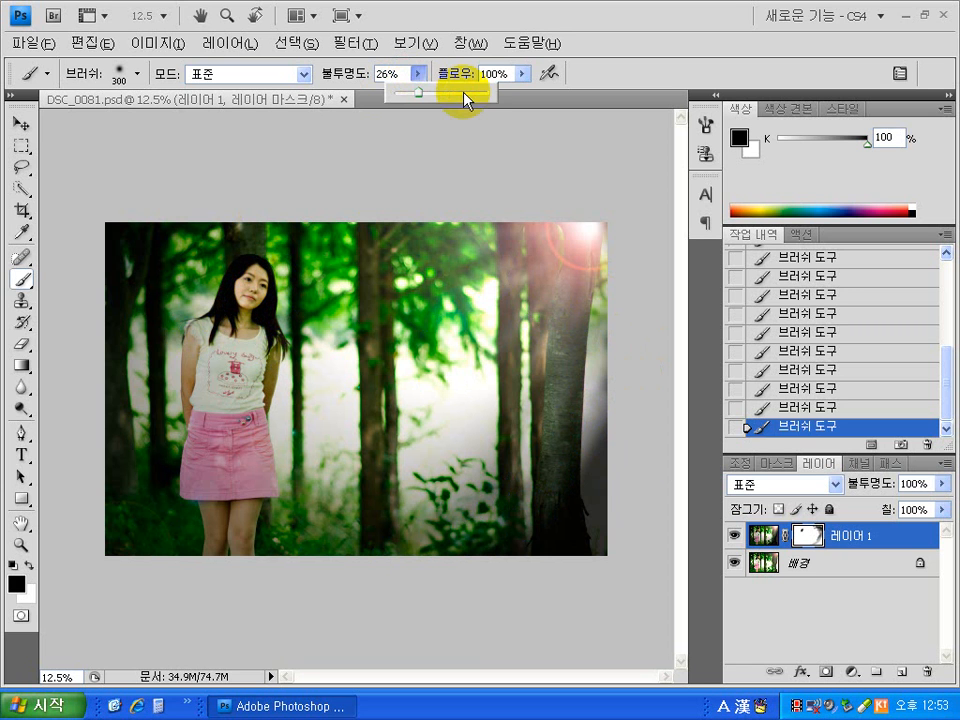
pyautogui.click(463, 94)
pyautogui.moveTo(296, 263)
pyautogui.mouseDown()
pyautogui.moveTo(243, 283)
pyautogui.moveTo(250, 318)
pyautogui.moveTo(210, 355)
pyautogui.moveTo(203, 343)
pyautogui.mouseUp()
pyautogui.click(418, 74)
pyautogui.click(419, 74)
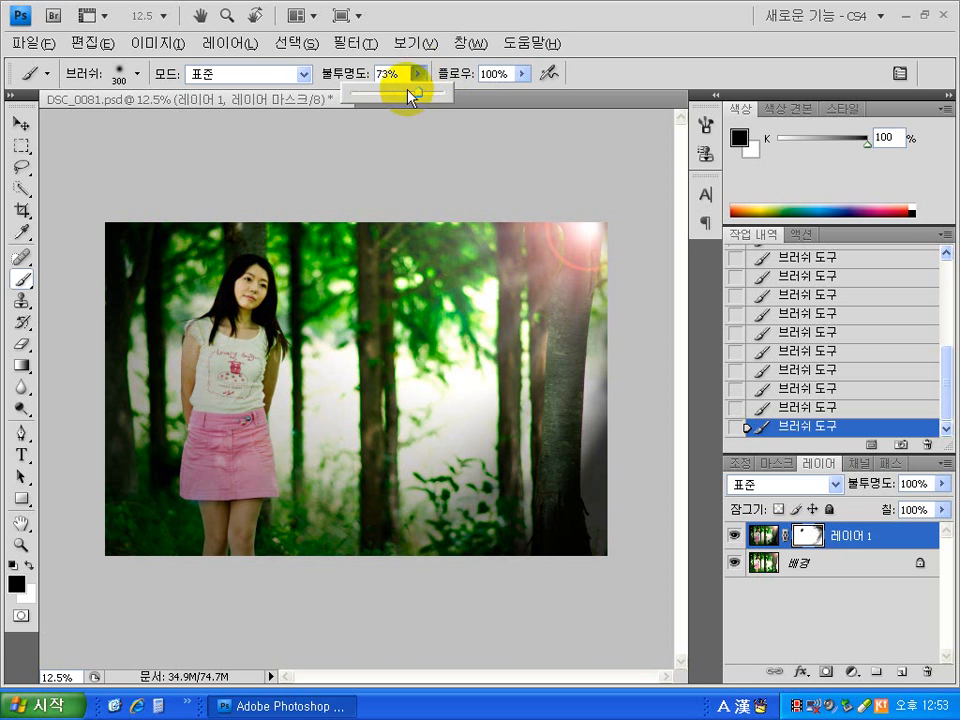
pyautogui.click(195, 387)
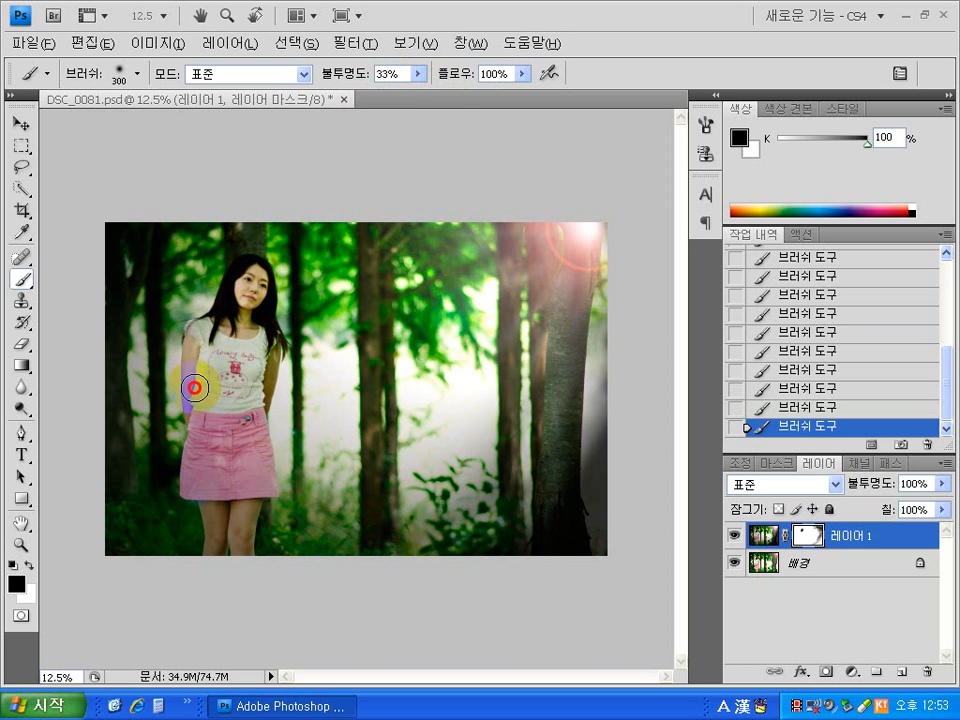
pyautogui.moveTo(229, 352)
pyautogui.mouseDown()
pyautogui.moveTo(253, 366)
pyautogui.moveTo(246, 390)
pyautogui.moveTo(251, 369)
pyautogui.moveTo(224, 372)
pyautogui.mouseUp()
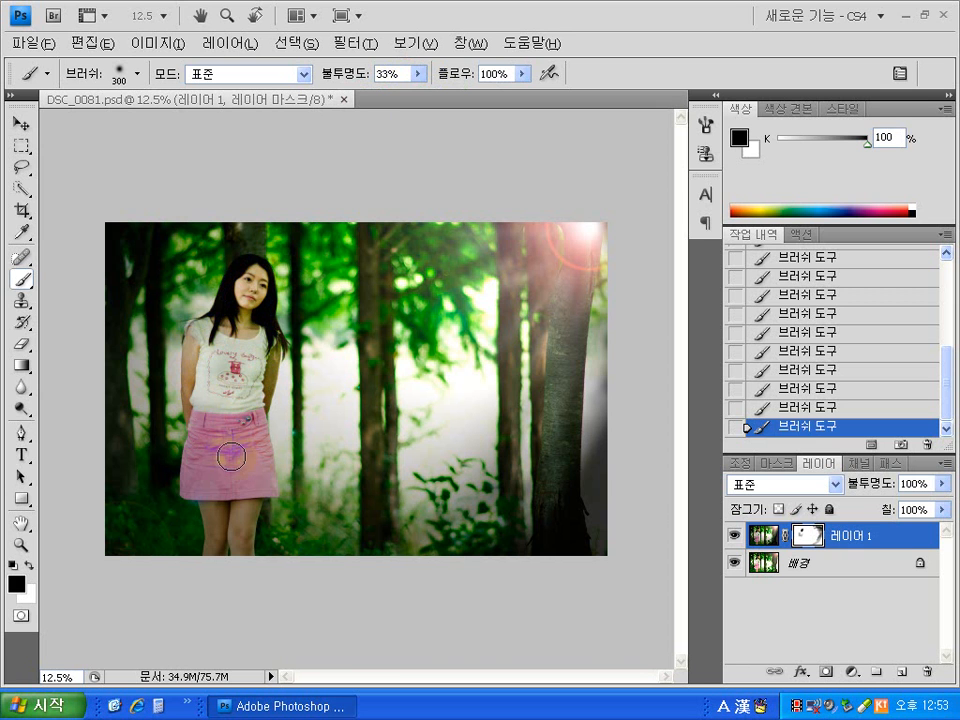
pyautogui.moveTo(207, 330)
pyautogui.mouseDown()
pyautogui.moveTo(215, 325)
pyautogui.moveTo(201, 400)
pyautogui.mouseUp()
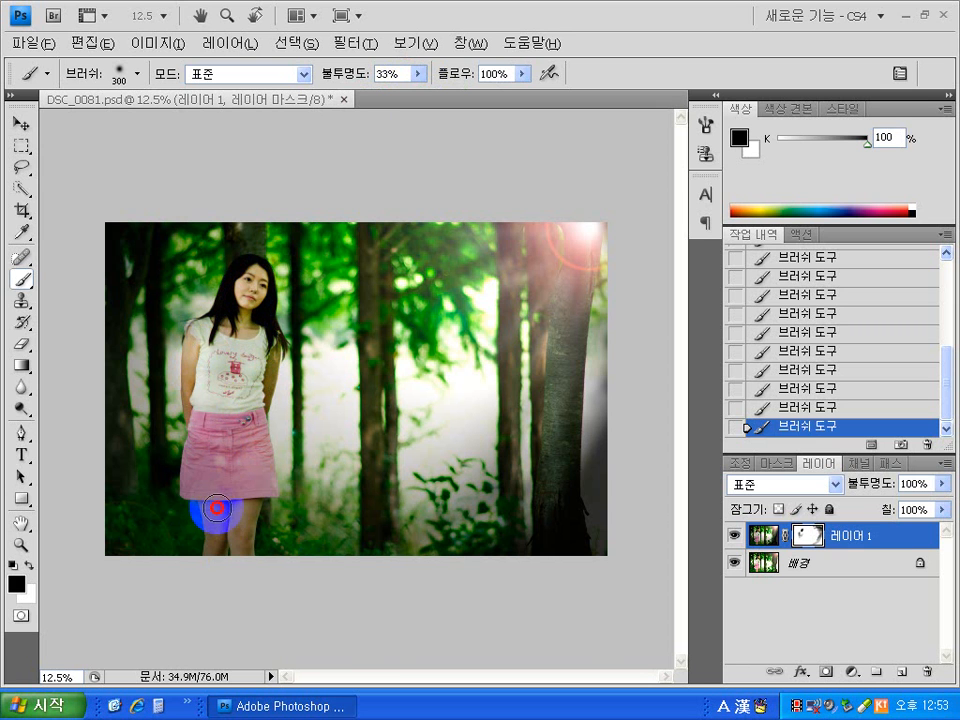
# Paint black on the mask over the woman's legs and pink skirt to restore their brightness.
pyautogui.moveTo(238, 502)
pyautogui.mouseDown()
pyautogui.moveTo(248, 517)
pyautogui.moveTo(234, 556)
pyautogui.mouseUp()
pyautogui.click(249, 513)
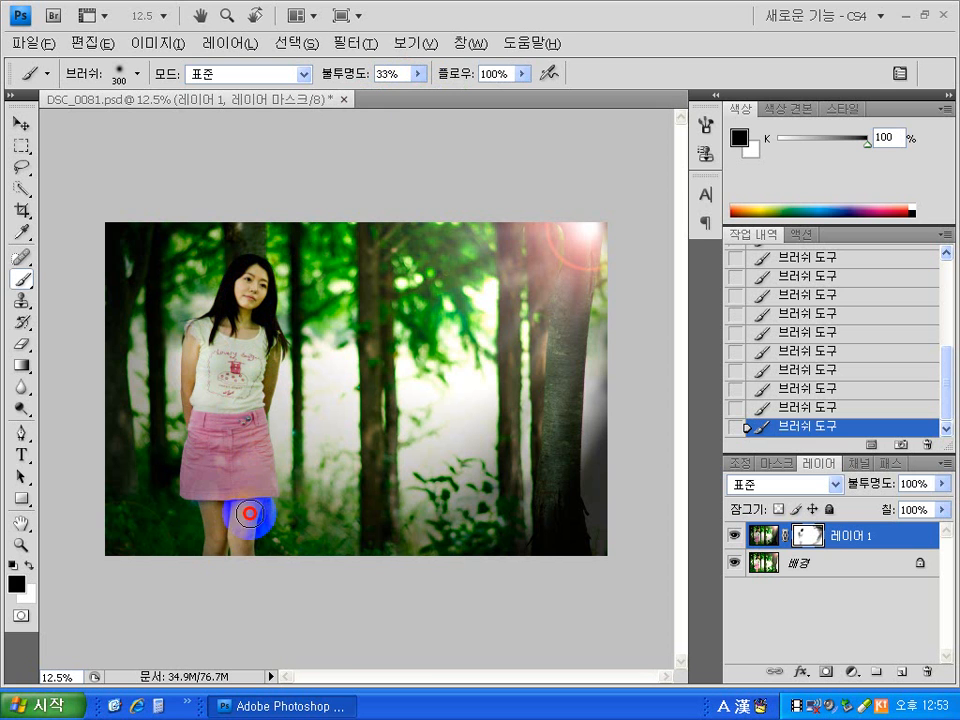
pyautogui.moveTo(247, 495)
pyautogui.mouseDown()
pyautogui.moveTo(238, 539)
pyautogui.moveTo(222, 555)
pyautogui.moveTo(226, 502)
pyautogui.moveTo(222, 541)
pyautogui.moveTo(207, 504)
pyautogui.mouseUp()
pyautogui.click(252, 448)
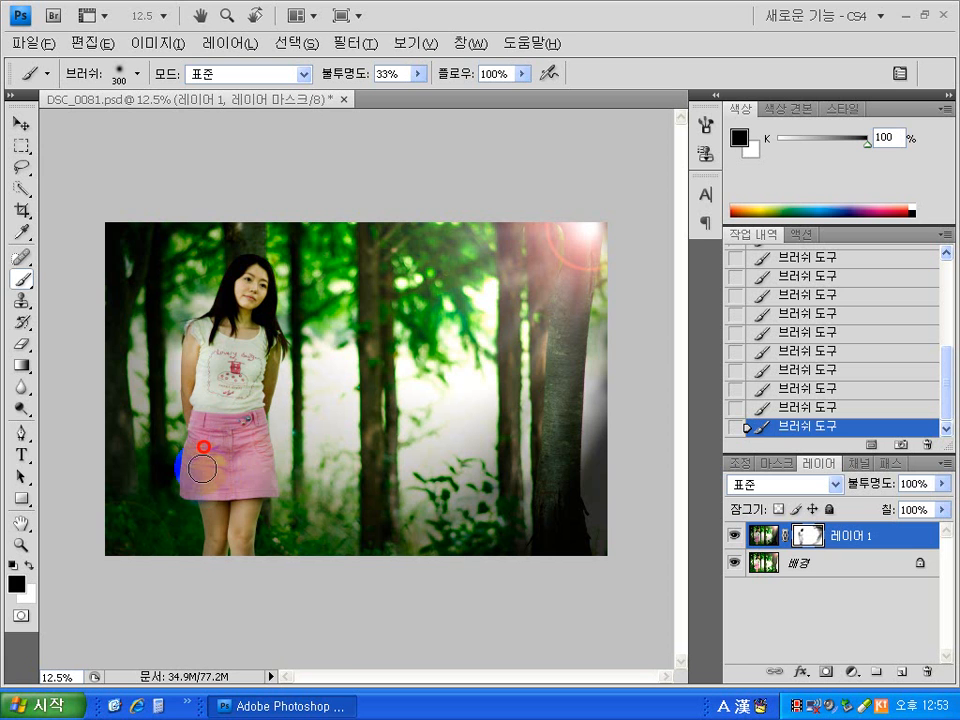
pyautogui.moveTo(202, 469); pyautogui.dragTo(222, 487)
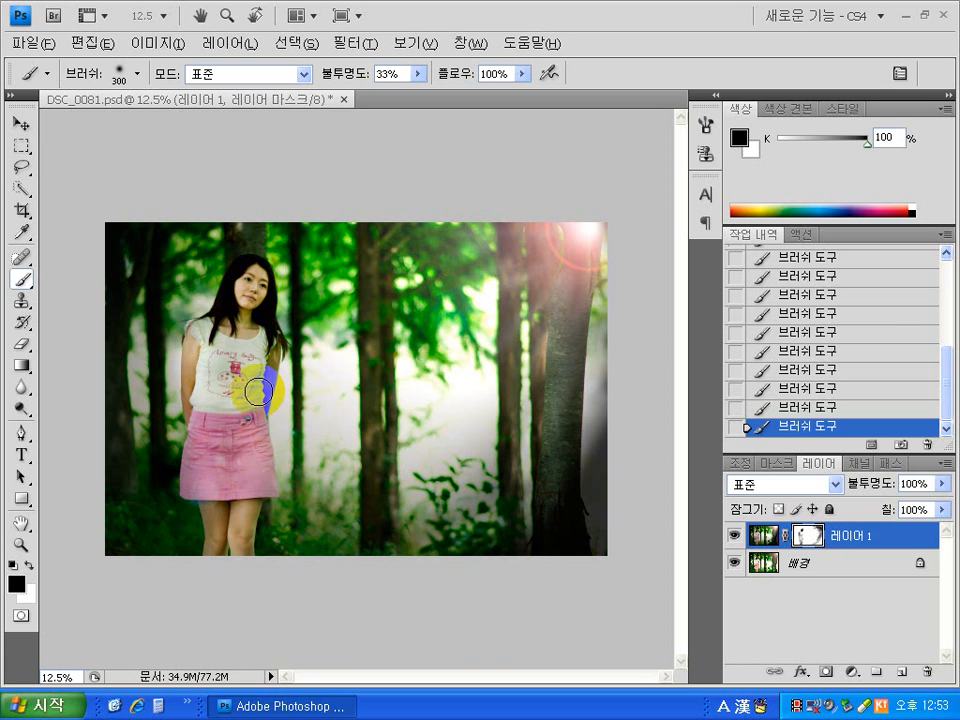
# Touch up the mask over the woman's T-shirt and hair, and paint from the ground up along the central tree trunks.
pyautogui.moveTo(250, 360)
pyautogui.mouseDown()
pyautogui.moveTo(245, 399)
pyautogui.moveTo(245, 368)
pyautogui.moveTo(218, 400)
pyautogui.mouseUp()
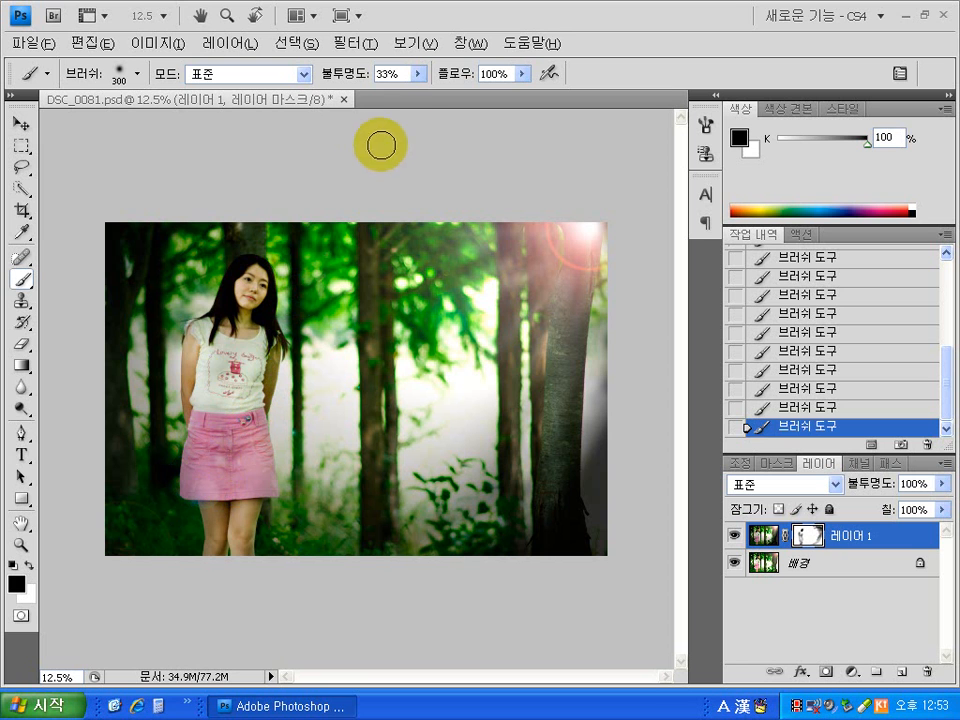
pyautogui.moveTo(214, 348)
pyautogui.mouseDown()
pyautogui.moveTo(231, 335)
pyautogui.moveTo(251, 347)
pyautogui.moveTo(246, 360)
pyautogui.moveTo(261, 293)
pyautogui.moveTo(256, 302)
pyautogui.mouseUp()
pyautogui.moveTo(240, 408); pyautogui.dragTo(363, 608)
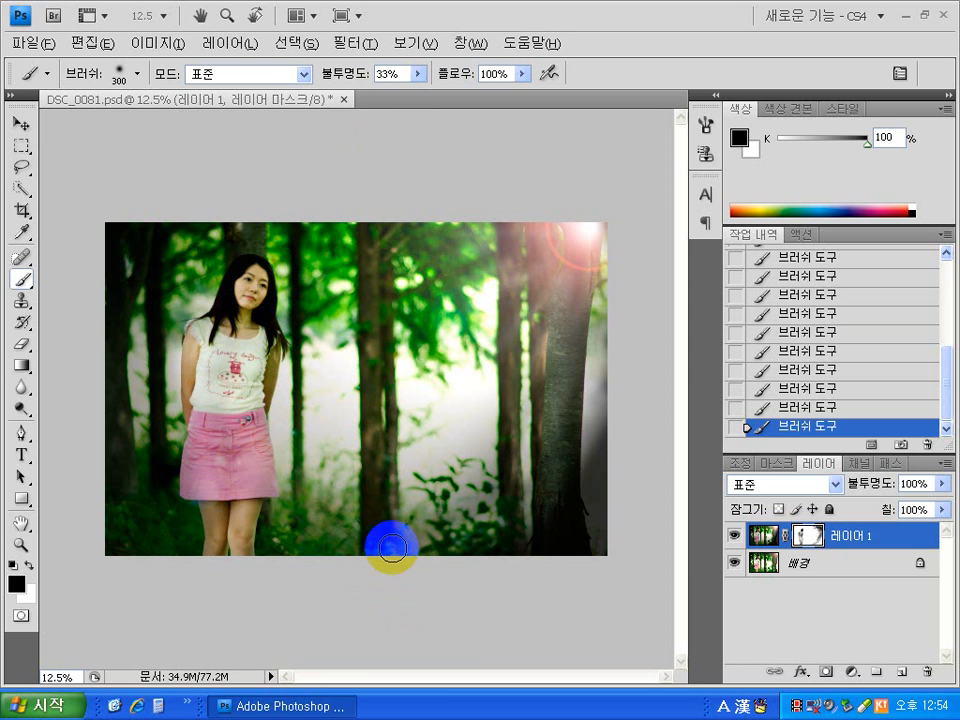
pyautogui.moveTo(392, 548)
pyautogui.mouseDown()
pyautogui.moveTo(150, 497)
pyautogui.moveTo(103, 499)
pyautogui.moveTo(133, 508)
pyautogui.moveTo(180, 563)
pyautogui.moveTo(193, 507)
pyautogui.moveTo(162, 504)
pyautogui.moveTo(198, 488)
pyautogui.moveTo(184, 520)
pyautogui.moveTo(179, 487)
pyautogui.moveTo(122, 547)
pyautogui.moveTo(148, 551)
pyautogui.moveTo(96, 497)
pyautogui.moveTo(122, 499)
pyautogui.moveTo(171, 559)
pyautogui.moveTo(443, 307)
pyautogui.moveTo(407, 296)
pyautogui.mouseUp()
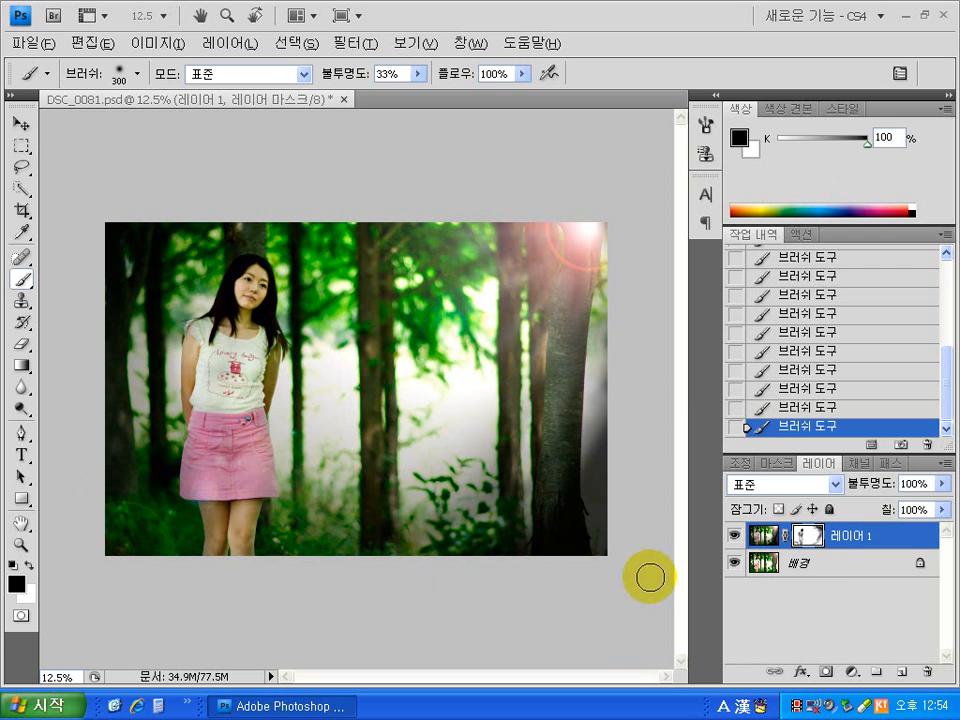